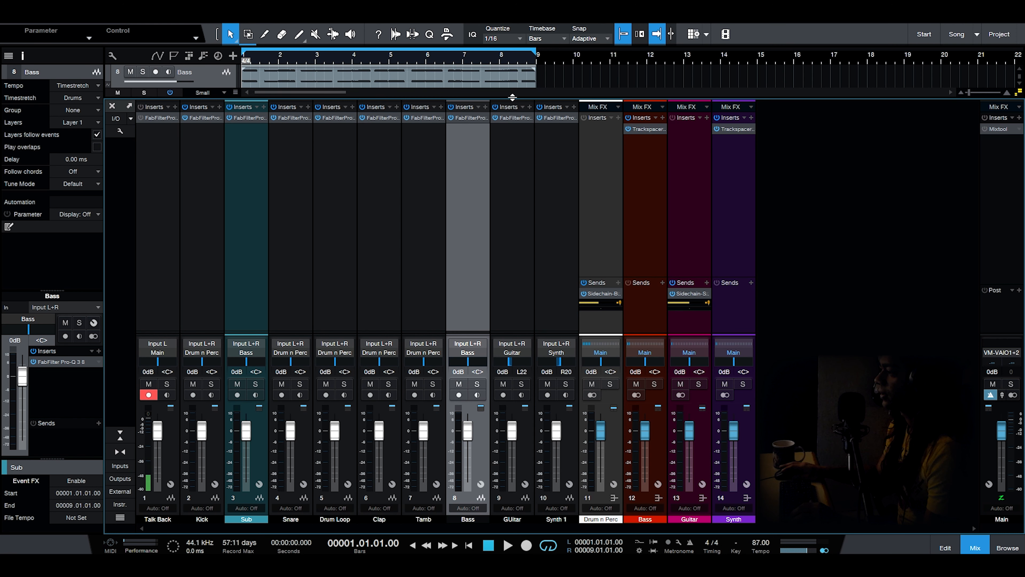
Hide the mixer console to show the arrangement at Normal track height, and move the Sub track directly above Bass
drag(513, 97, 525, 386)
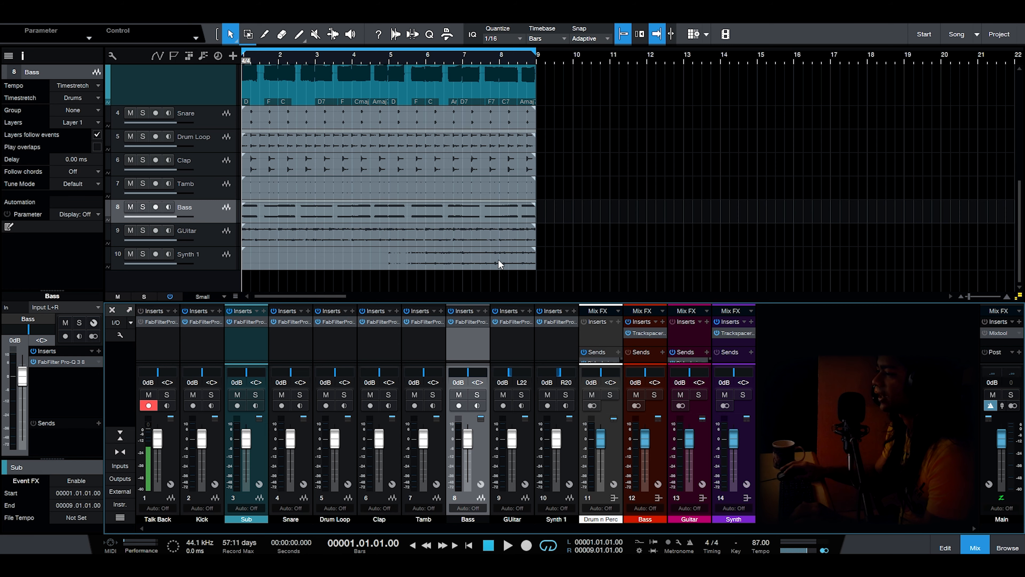
scroll(319, 214, up, 3)
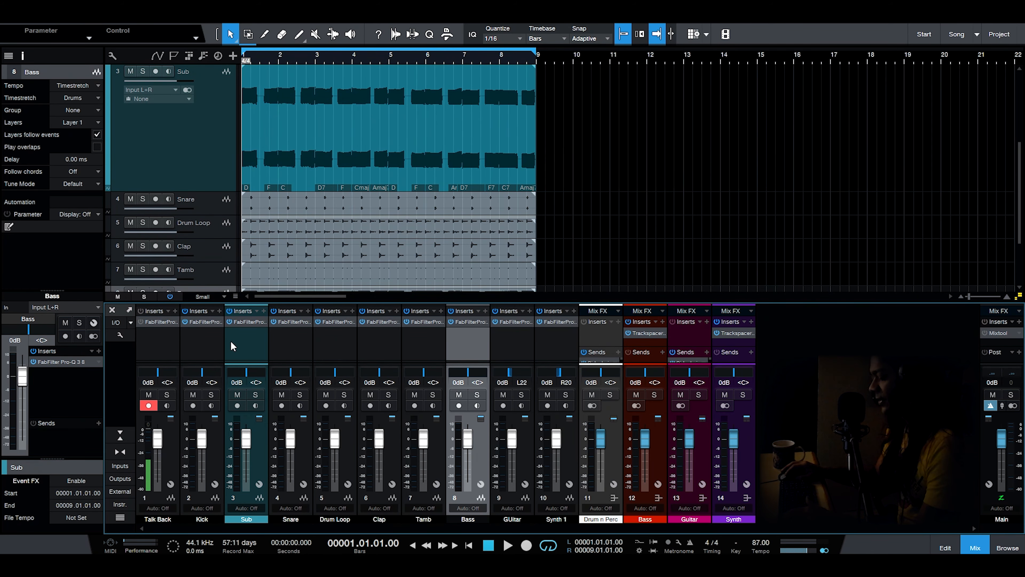
key(F3)
click(236, 528)
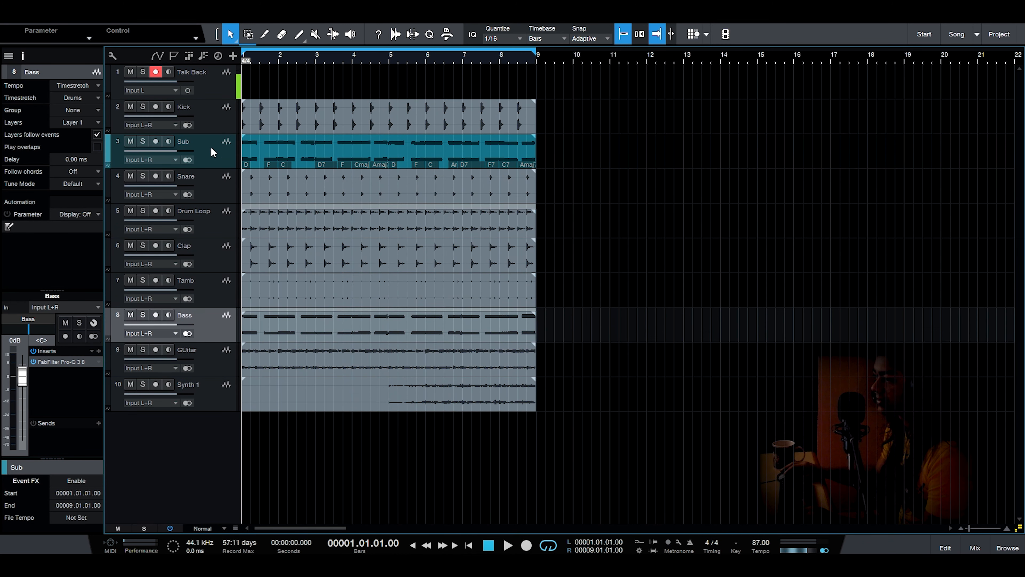
drag(213, 152, 218, 307)
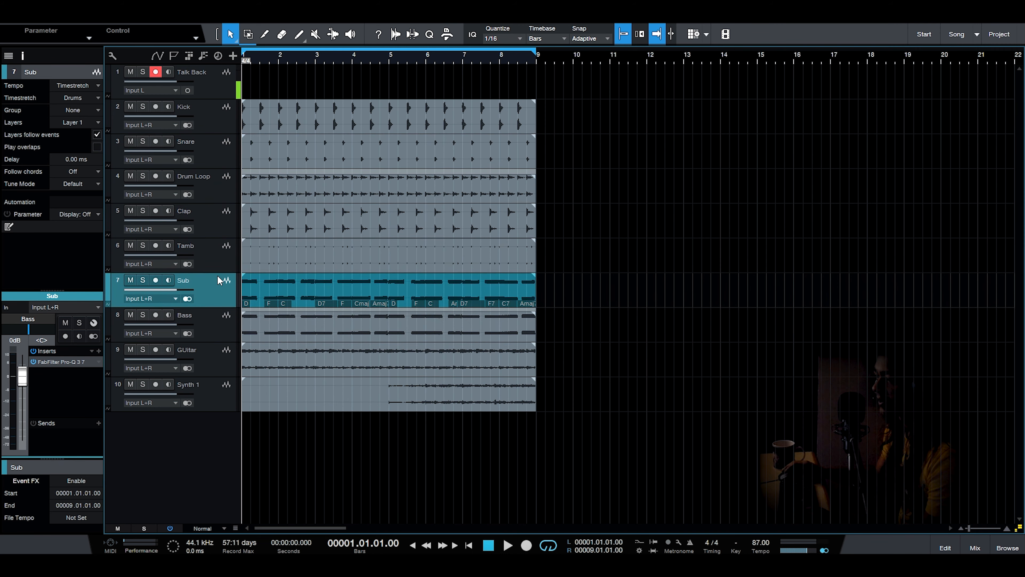
Go through the instrument tracks one by one from Snare to Synth 1
click(218, 149)
click(221, 193)
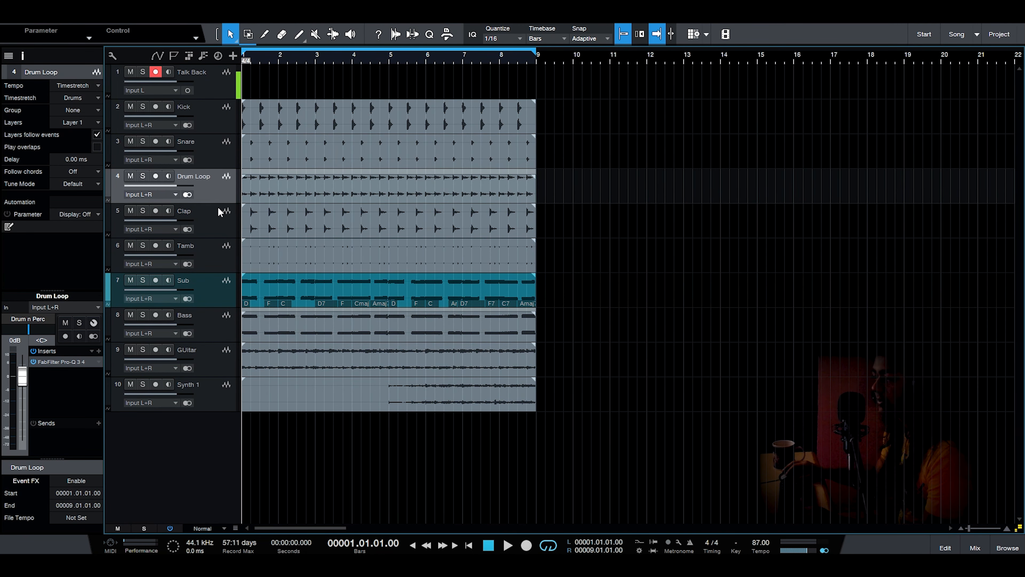
click(217, 220)
click(212, 243)
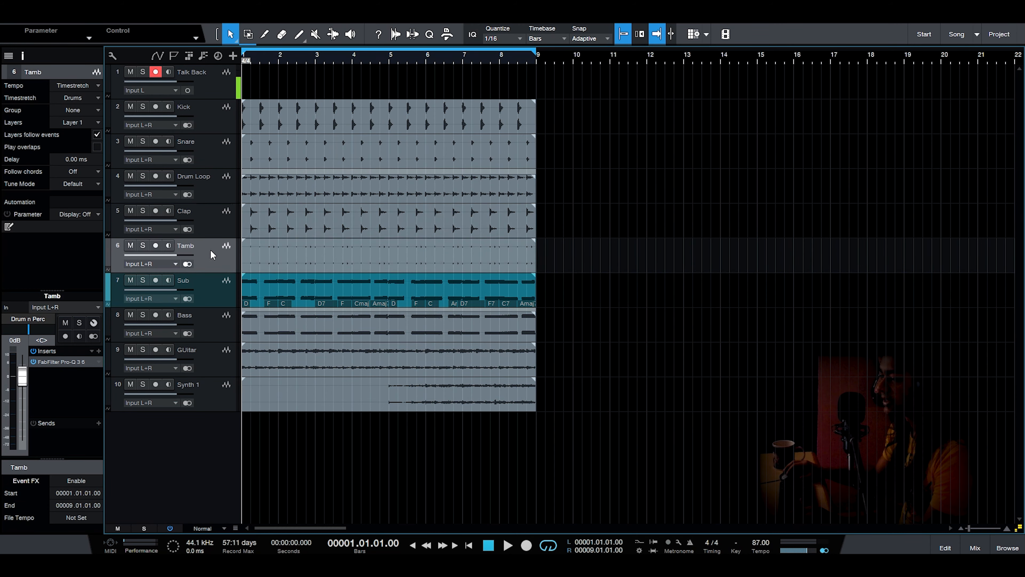
click(210, 282)
click(213, 320)
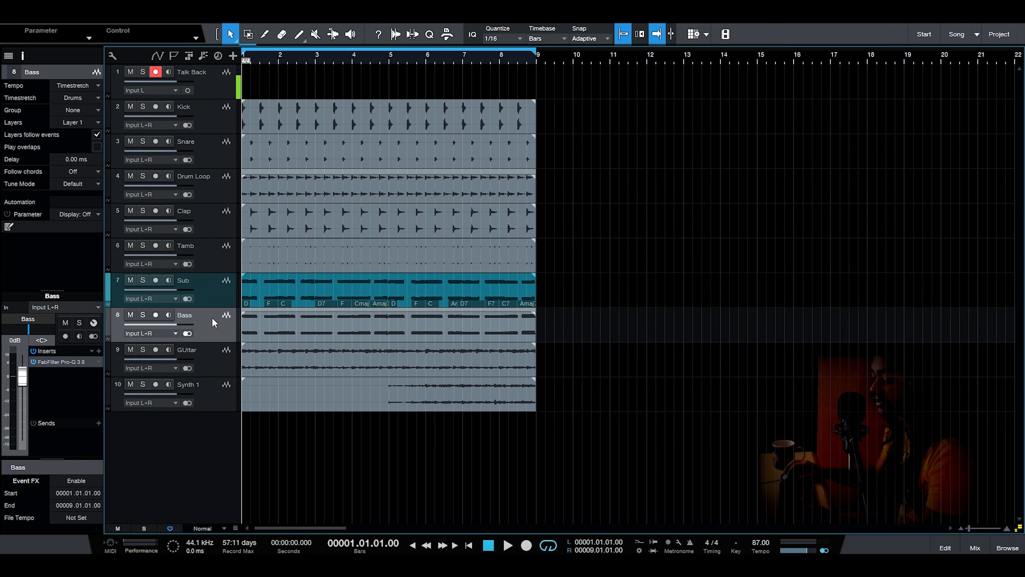
click(207, 351)
click(206, 386)
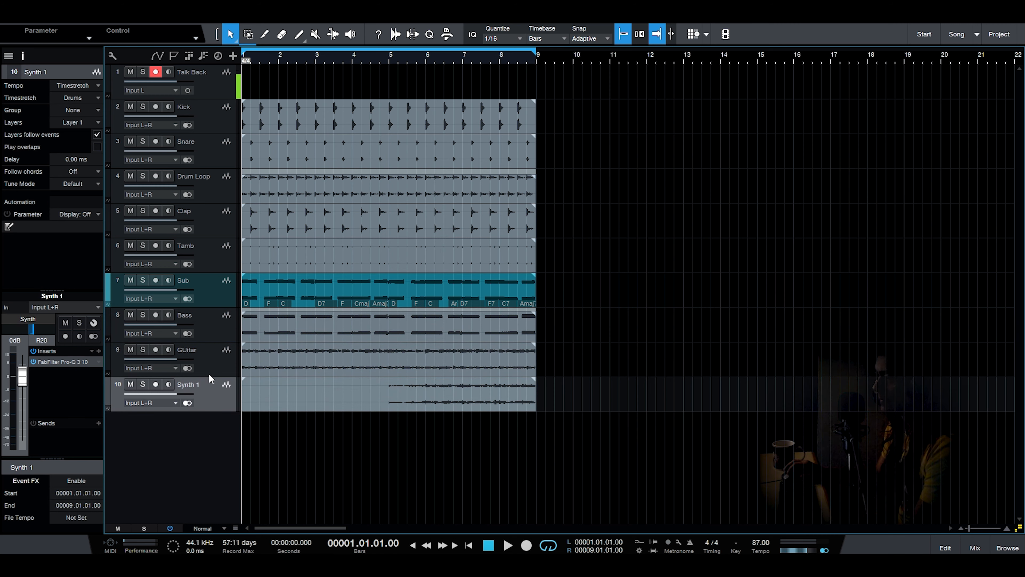
Solo the Kick track and play a short passage of it
click(215, 121)
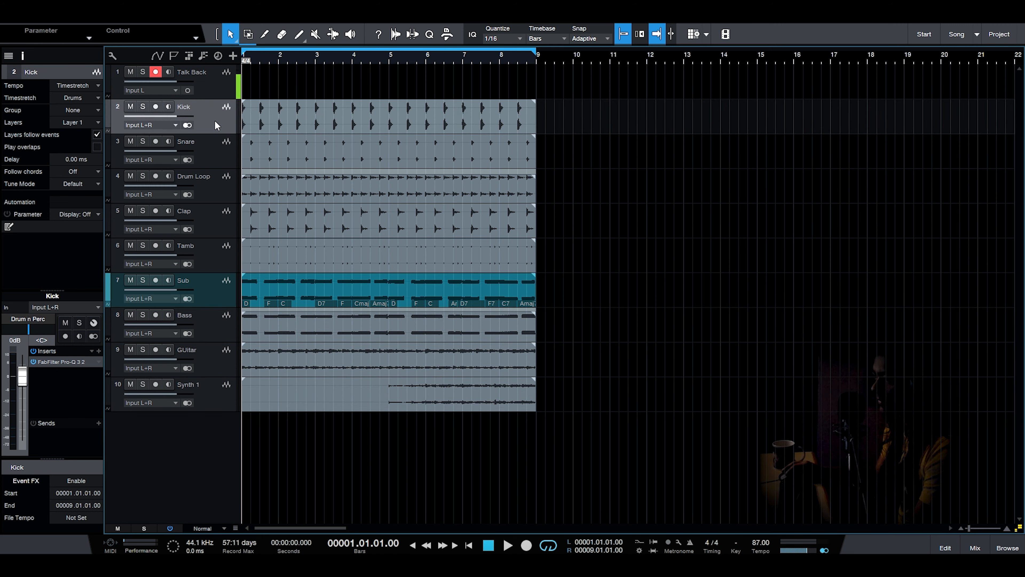
click(143, 107)
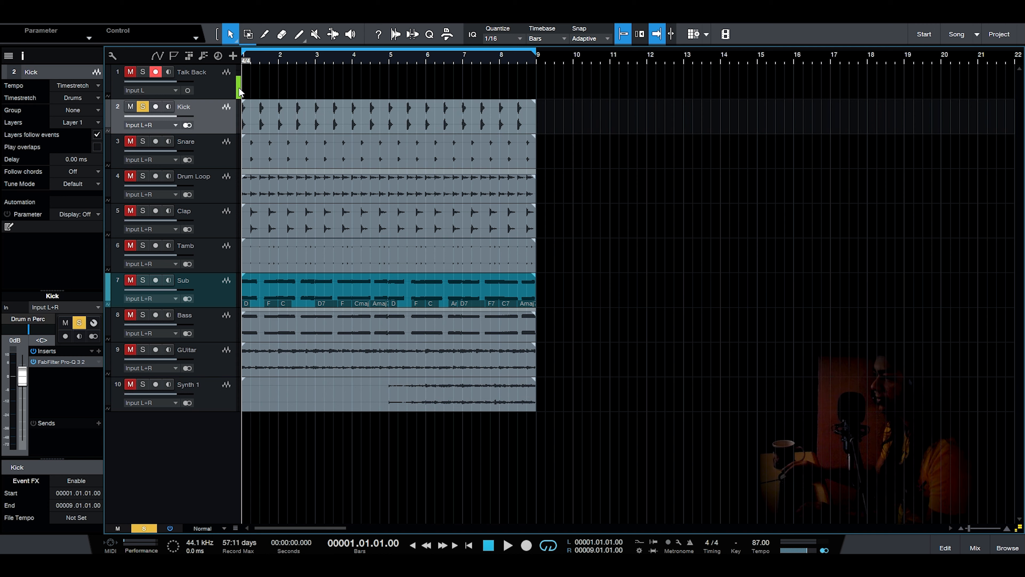
key(space)
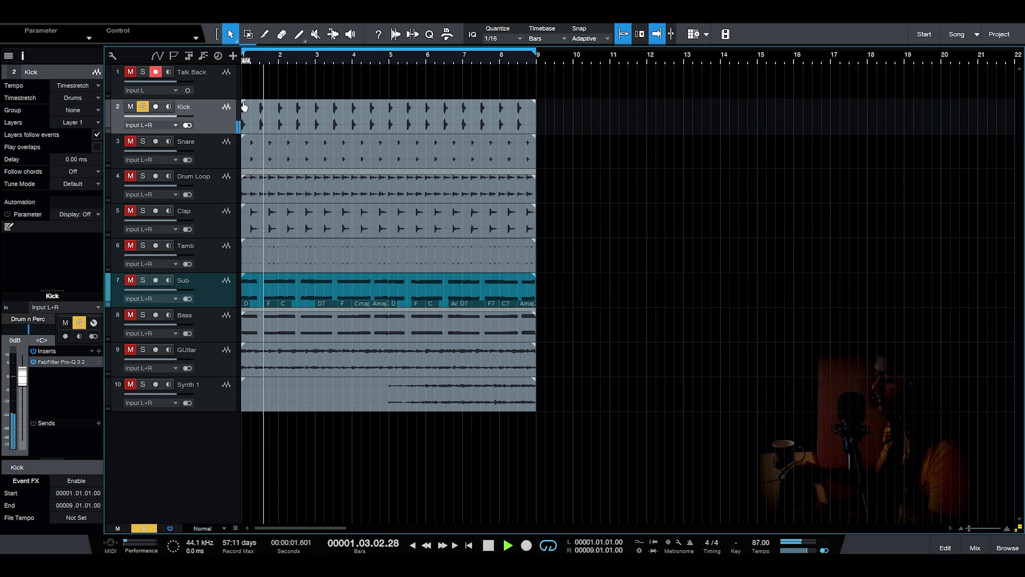
key(space)
Solo the Snare together with the Kick, play both from the song start and return to the start
click(143, 141)
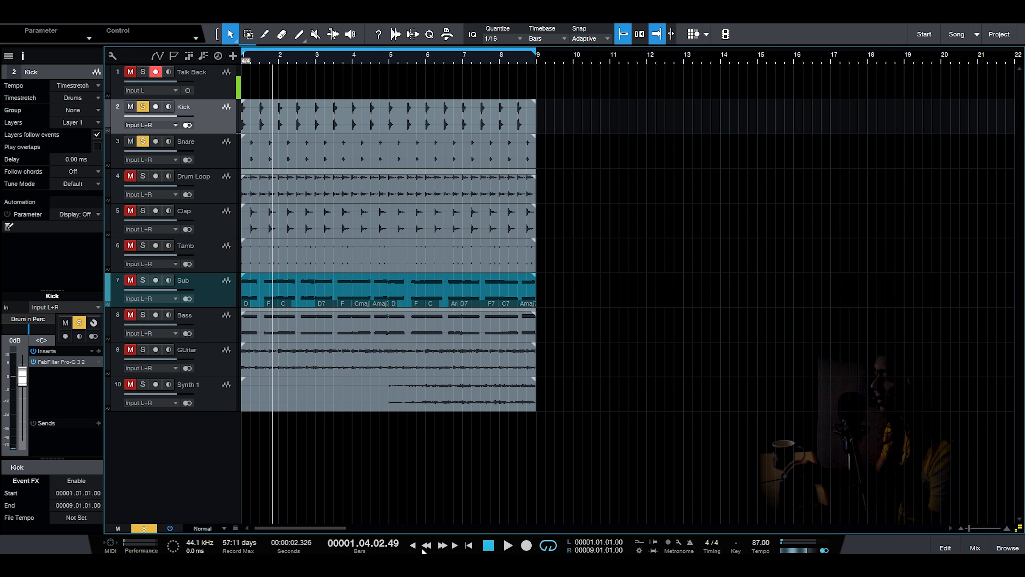
click(492, 546)
key(space)
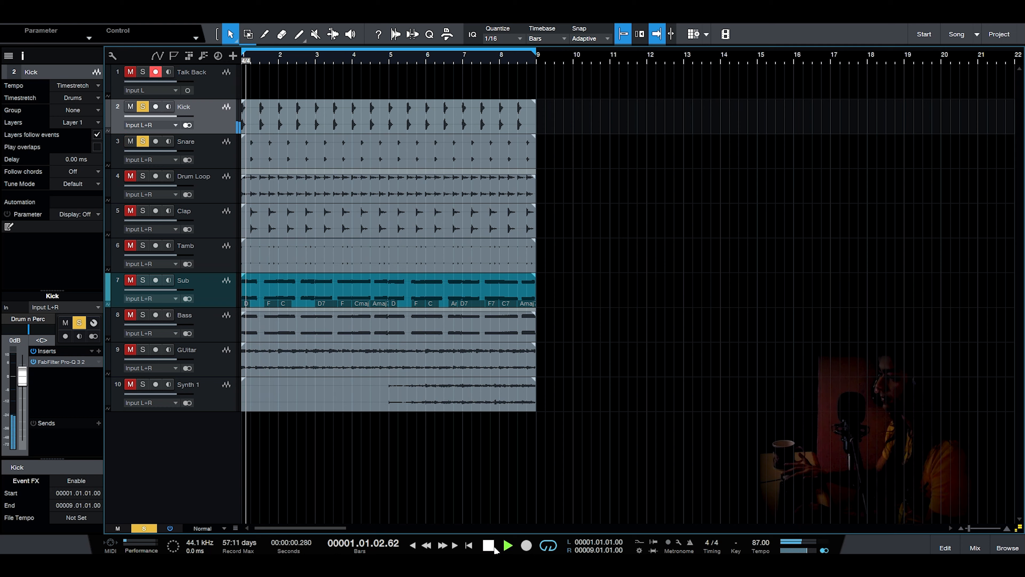
click(493, 547)
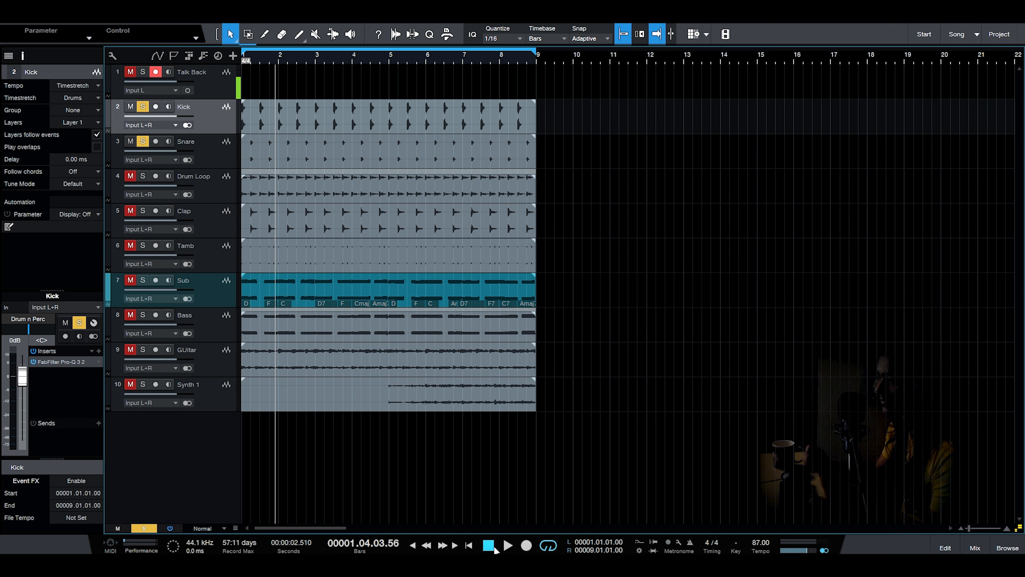
click(489, 546)
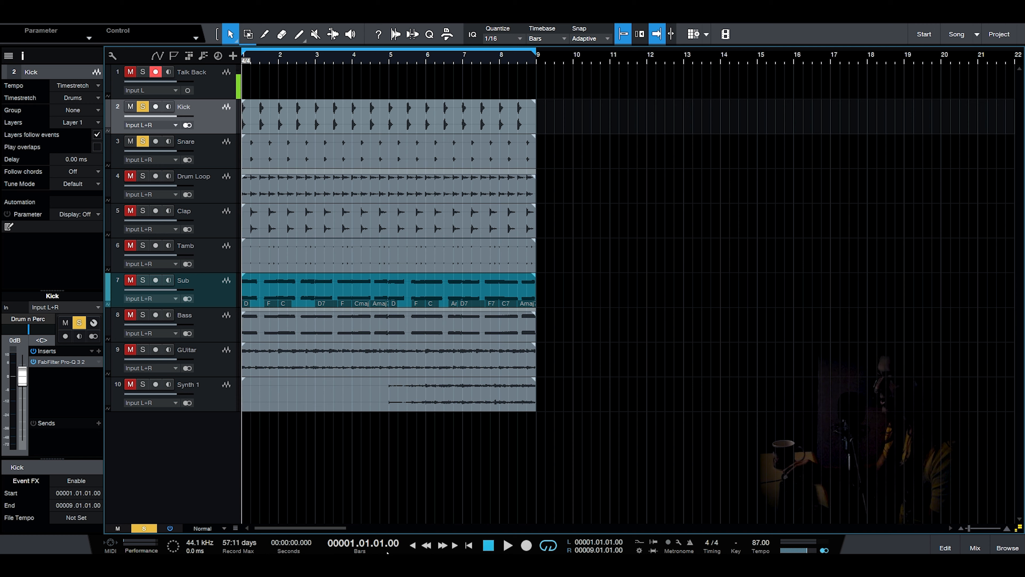
Solo only the Drum Loop by taking Snare and Kick out of solo, and play a short passage
click(131, 175)
click(143, 176)
click(130, 141)
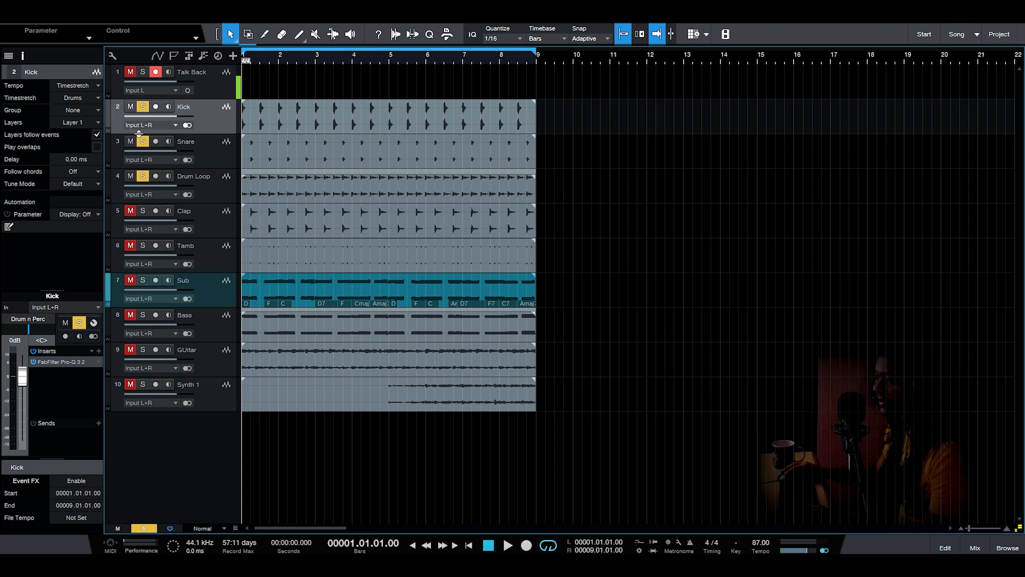
click(142, 141)
click(148, 110)
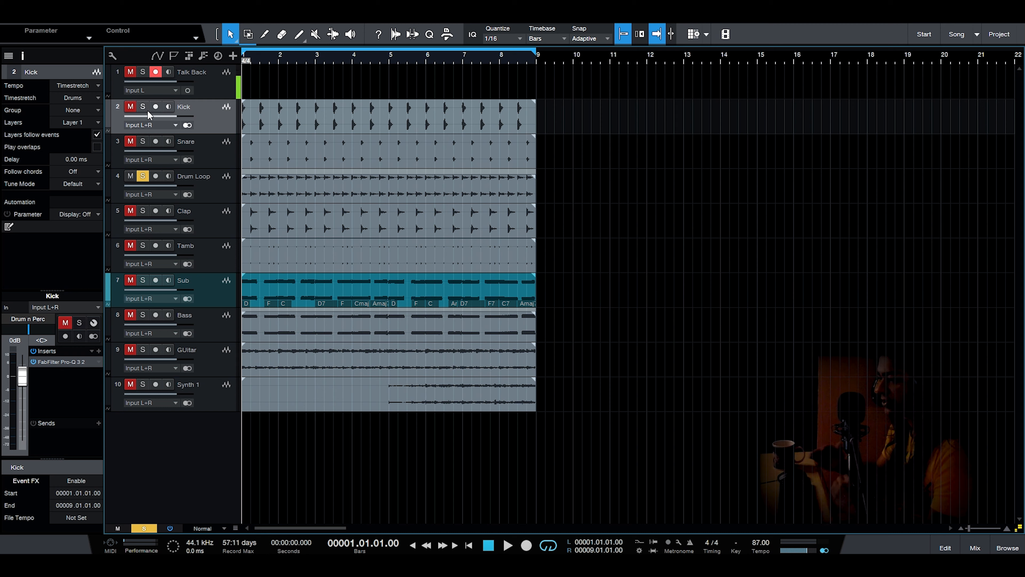
key(space)
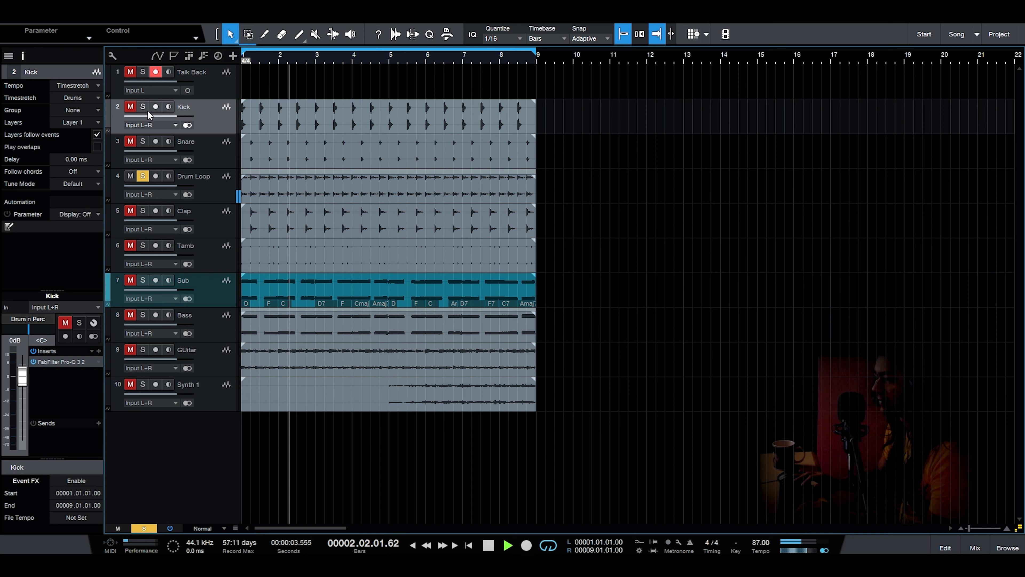
key(space)
Switch the solo from Drum Loop to Clap and play it from the song start
click(144, 208)
click(140, 174)
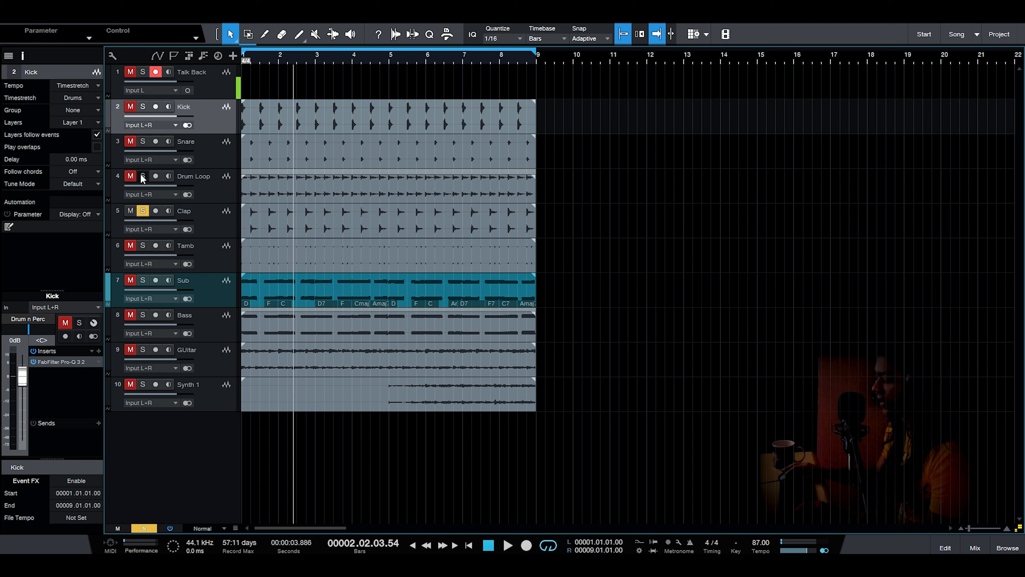
key(Home)
key(space)
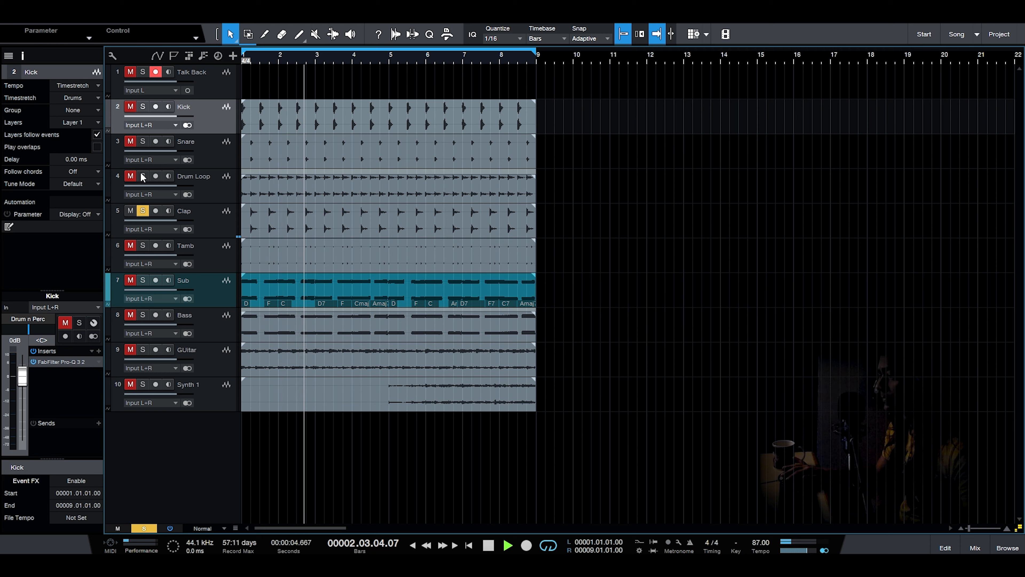
key(space)
Switch the solo from Clap to Tamb and listen to it from the song start
click(142, 245)
click(142, 211)
key(comma)
key(space)
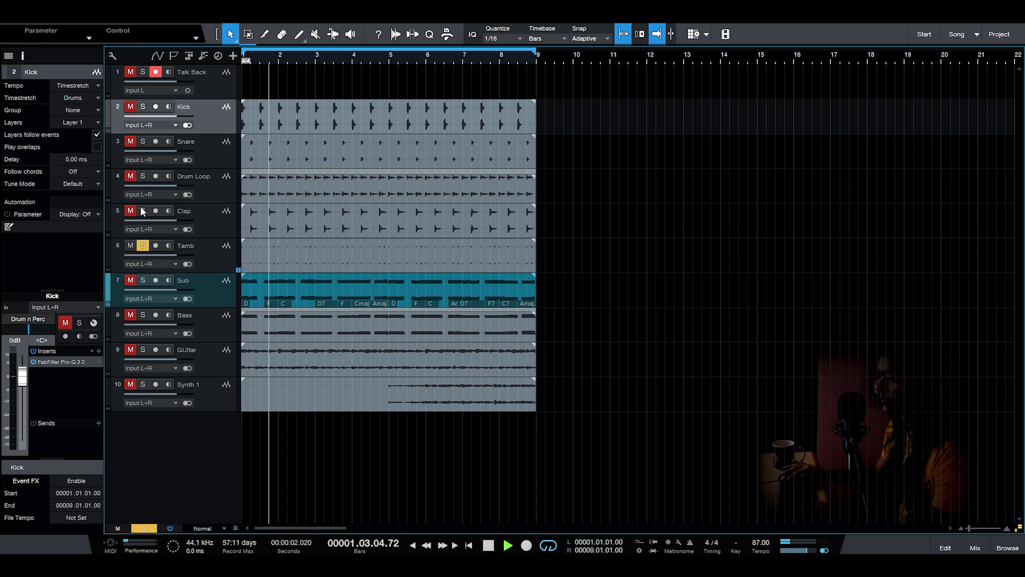
key(space)
Take the Tamb track out of solo and solo the Sub track instead
click(144, 245)
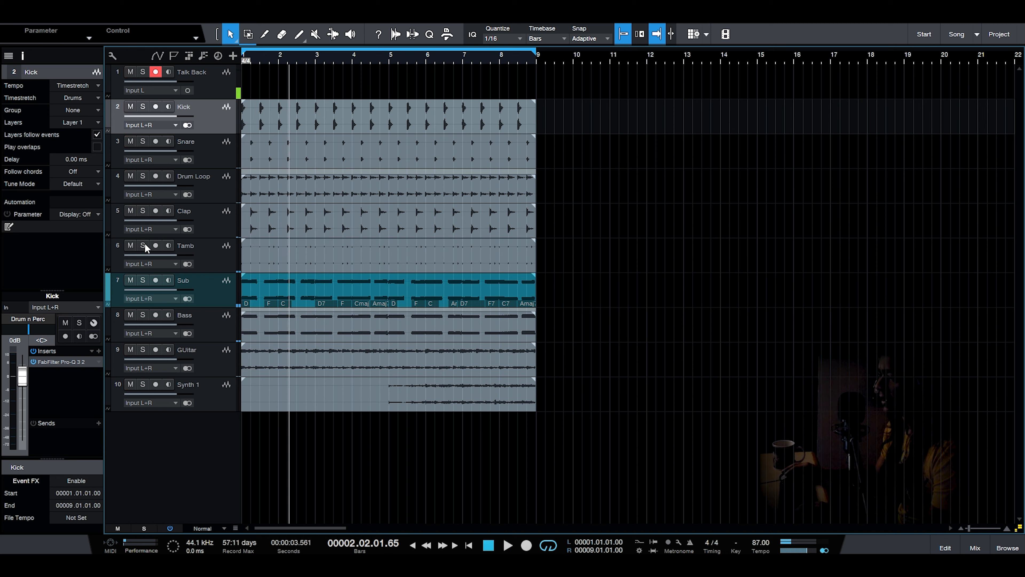
click(143, 280)
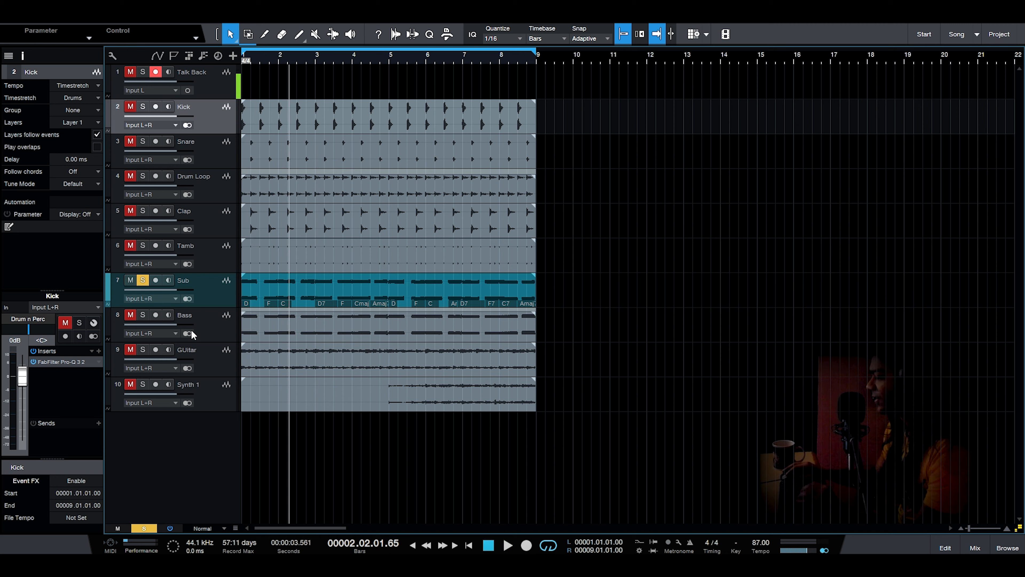
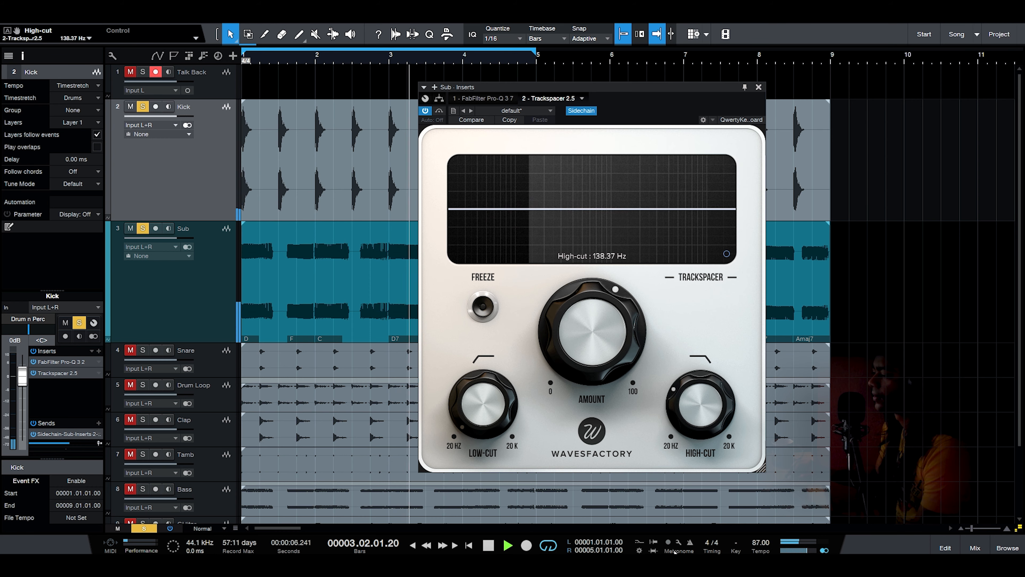
Set the Sub track's Trackspacer high-cut to 240.45 Hz during playback, and its low-cut to 20 Hz with playback stopped
key(space)
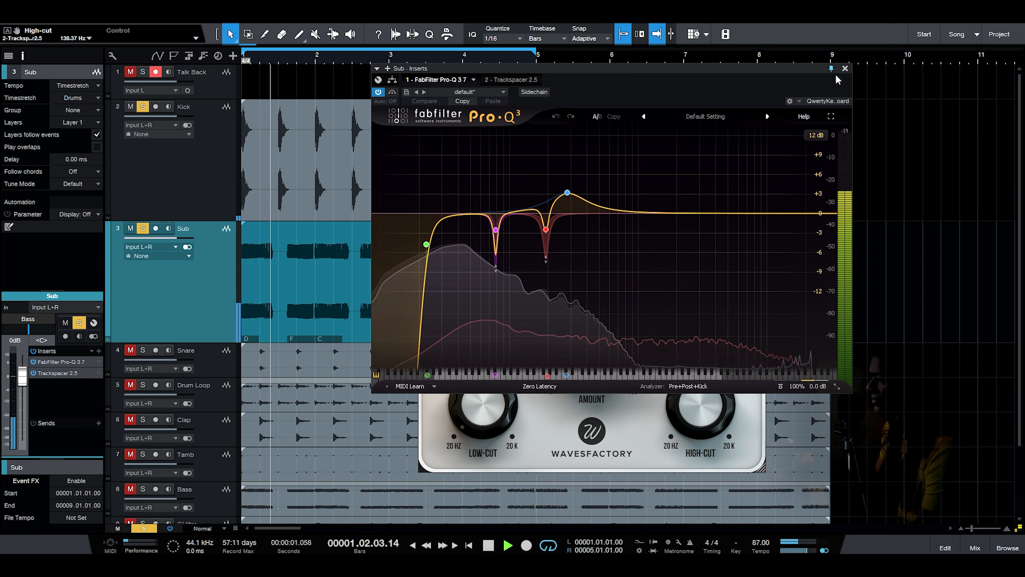
click(511, 80)
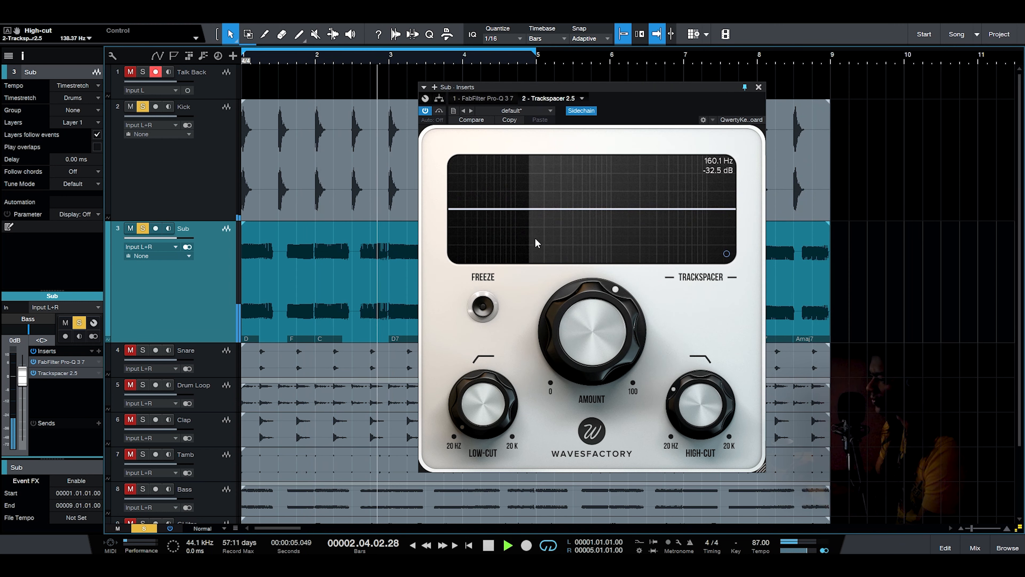
mouse_move(688, 407)
mouse_down()
mouse_move(688, 395)
mouse_move(695, 406)
mouse_move(685, 410)
mouse_up()
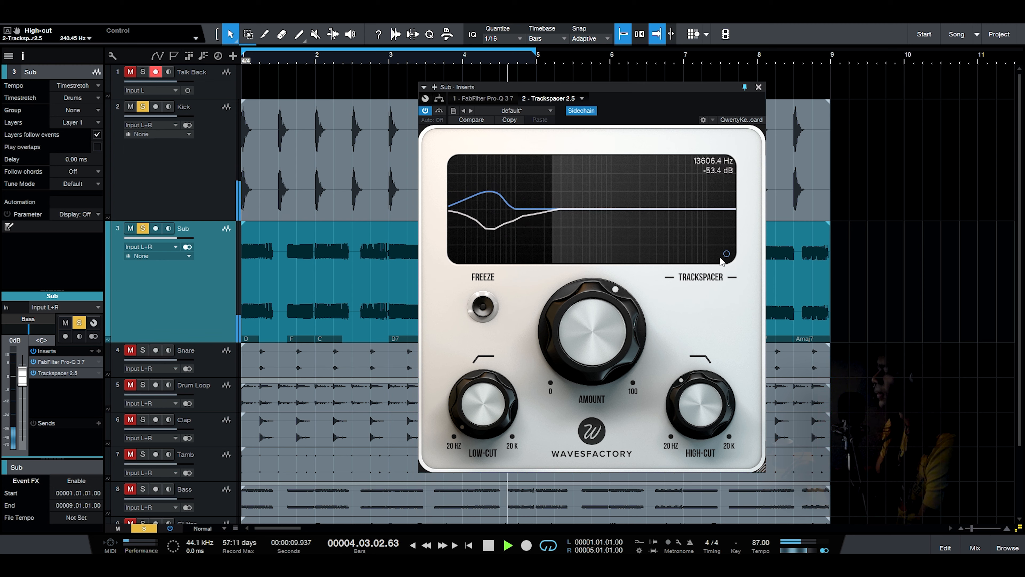
key(space)
mouse_move(610, 326)
mouse_move(488, 424)
mouse_down()
mouse_move(483, 399)
mouse_move(475, 425)
mouse_up()
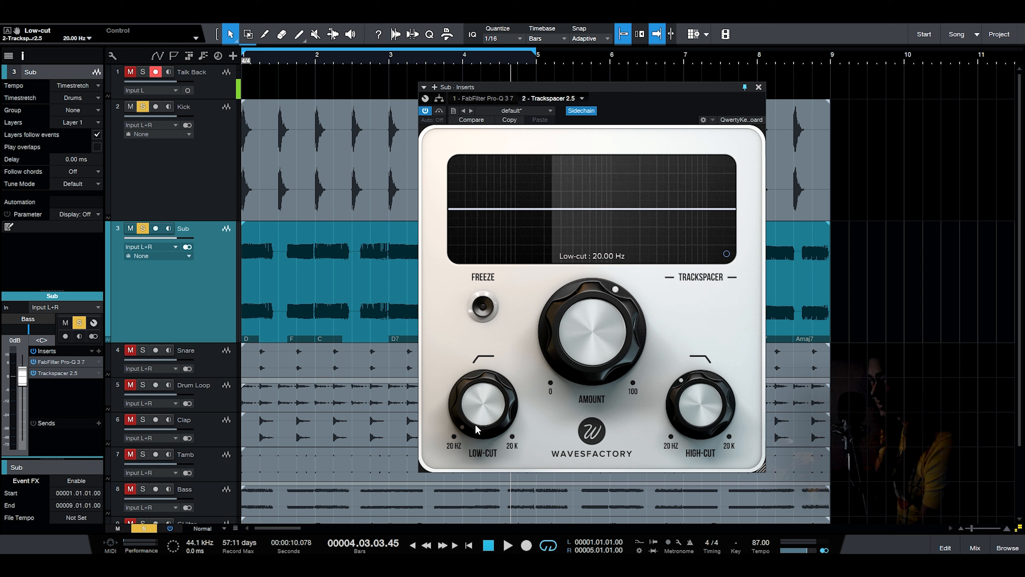
In Trackspacer's advanced settings, set the attack to 4.46 ms and the release to 1.23 ms
click(726, 255)
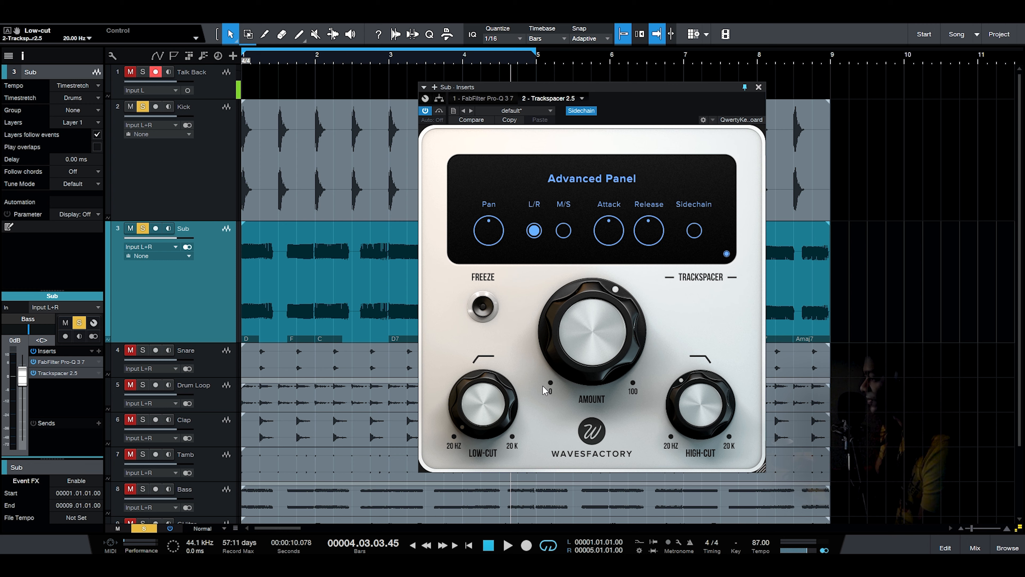
mouse_move(606, 238)
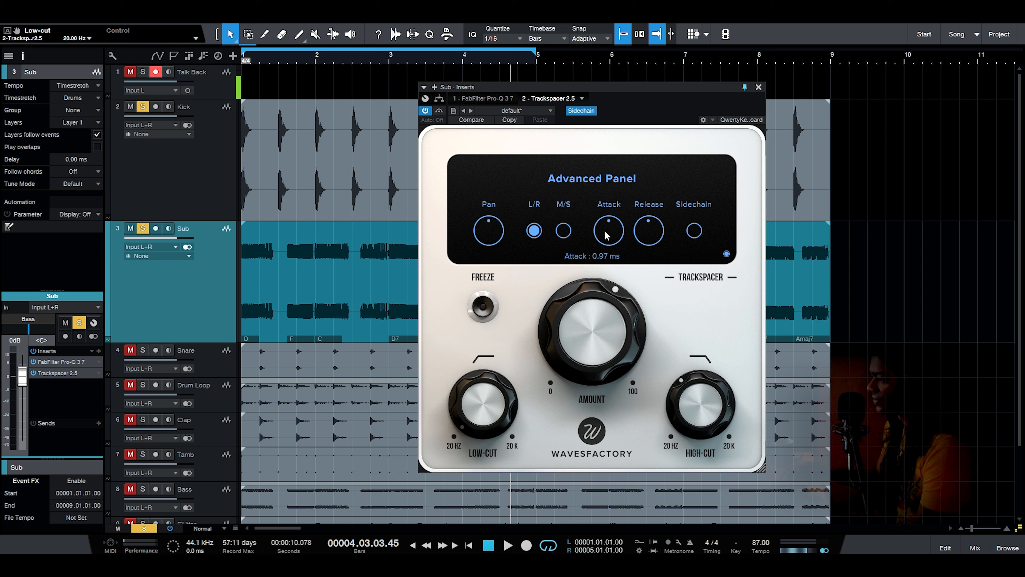
drag(606, 235, 605, 285)
drag(646, 233, 637, 326)
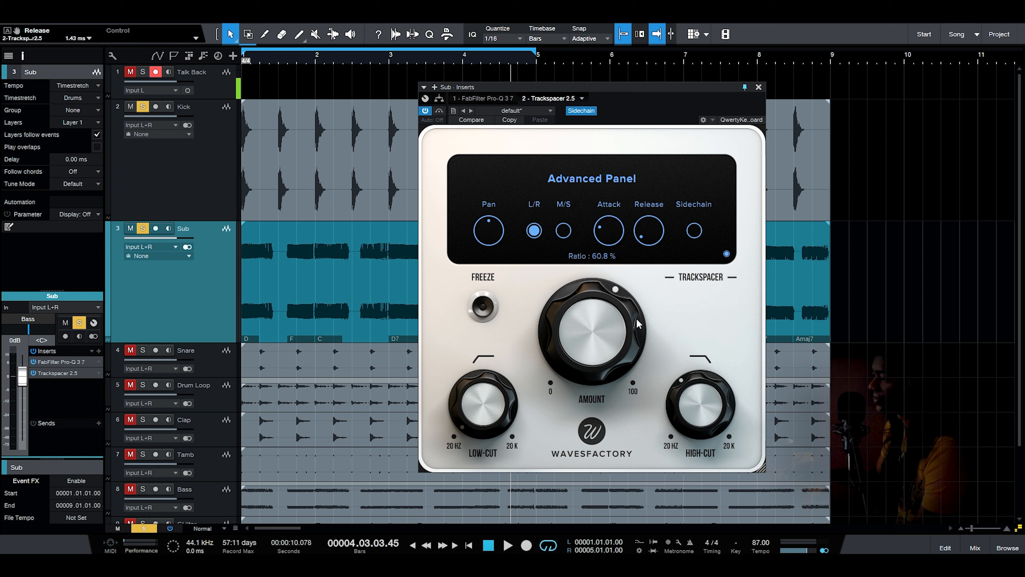
drag(609, 231, 606, 175)
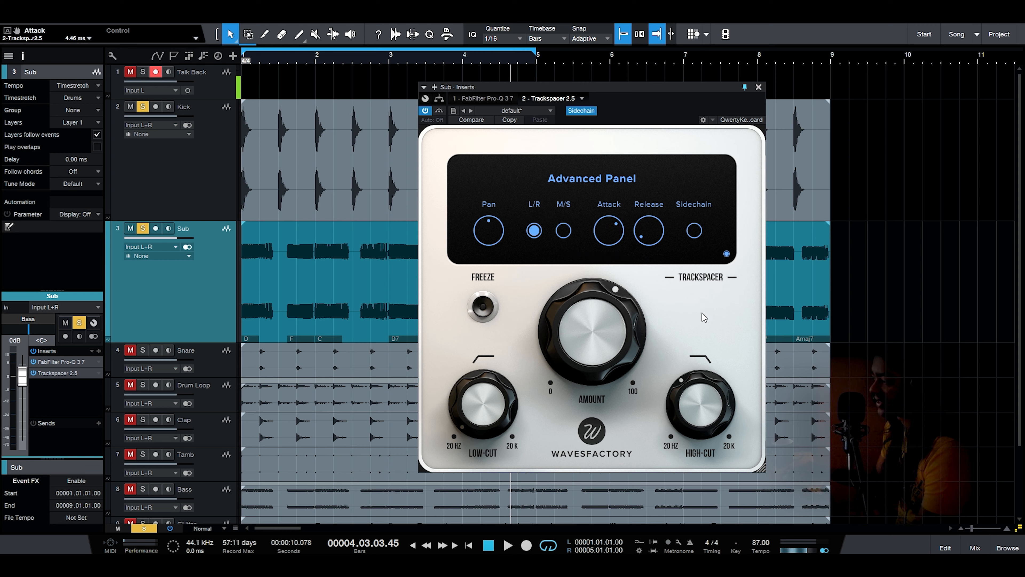
drag(648, 231, 654, 362)
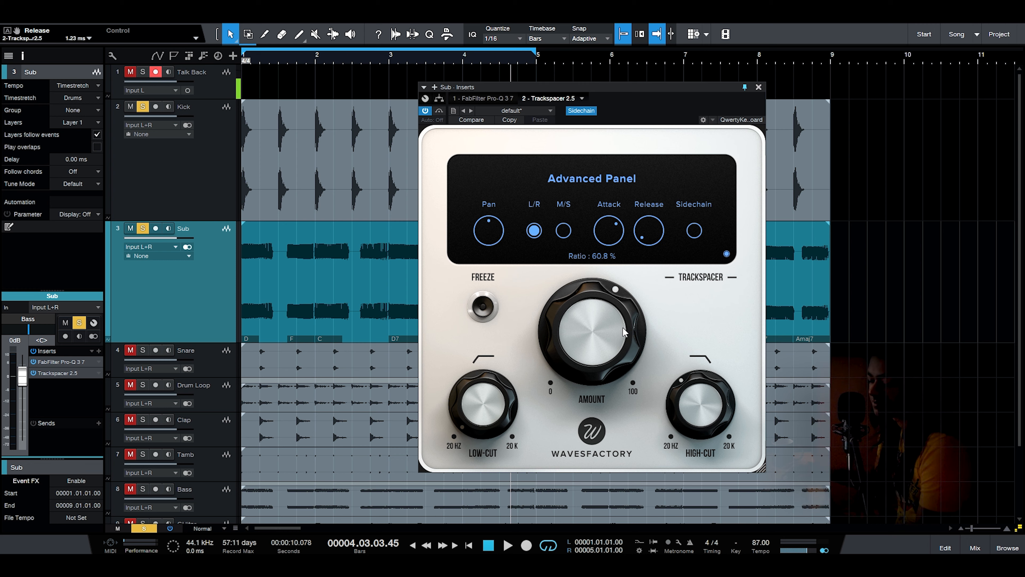
Set the Amount of Trackspacer on the Sub track to 42.3 %
drag(615, 329, 597, 384)
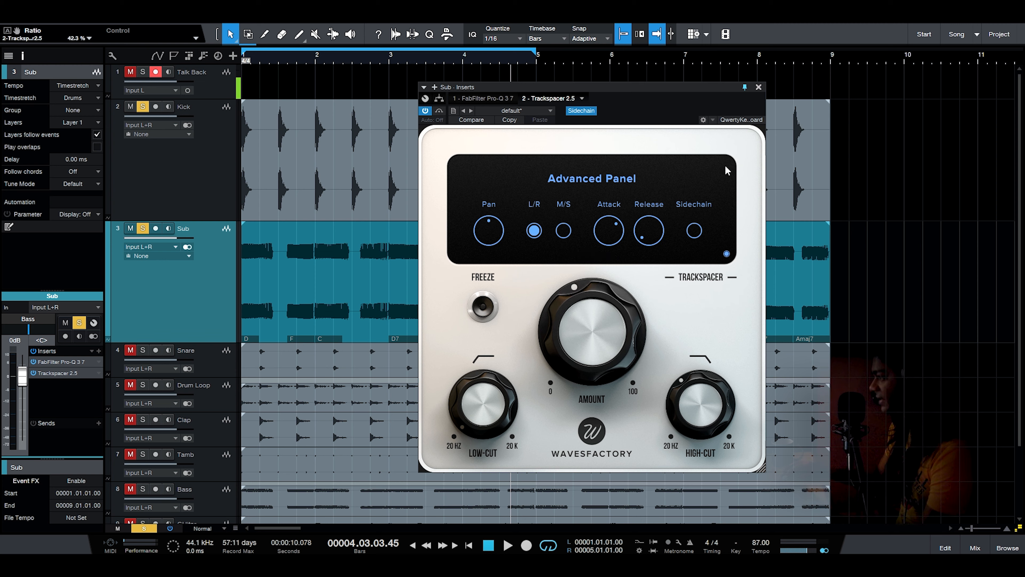
mouse_move(545, 346)
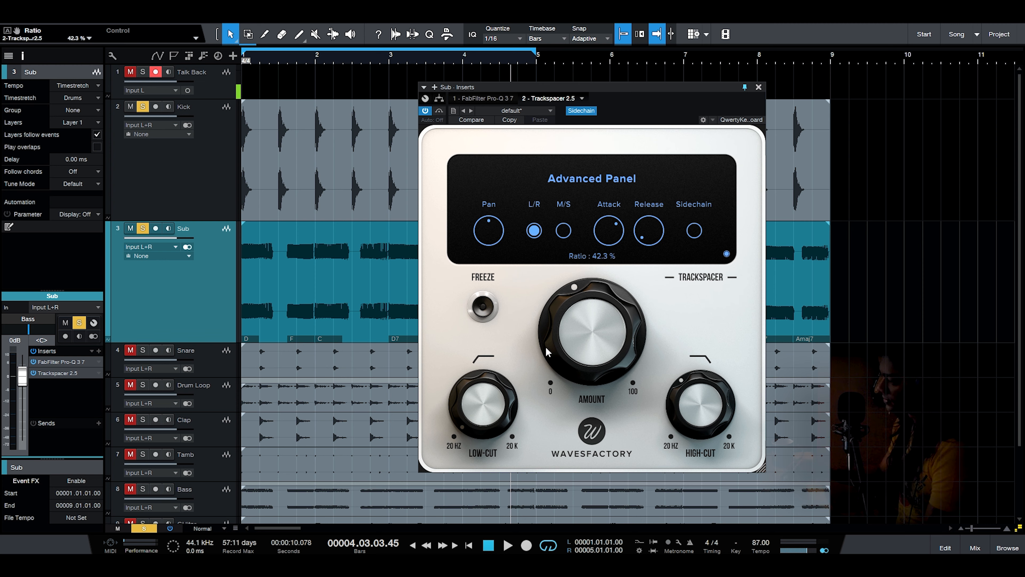
Set Trackspacer's Amount on the Sub track to 100 %, centre its attack and release controls, and audition the loop from the start
drag(569, 341, 575, 275)
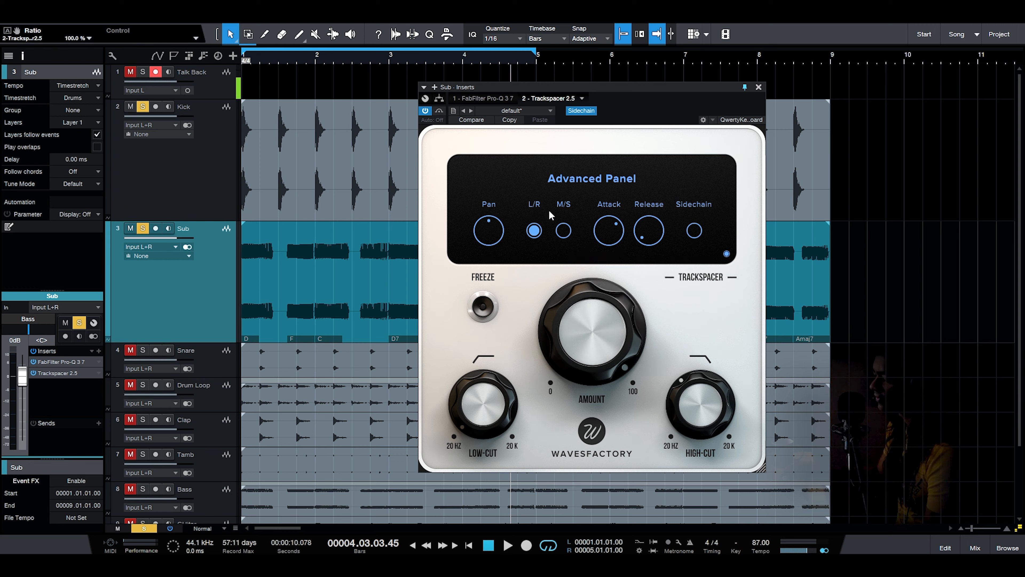
click(484, 543)
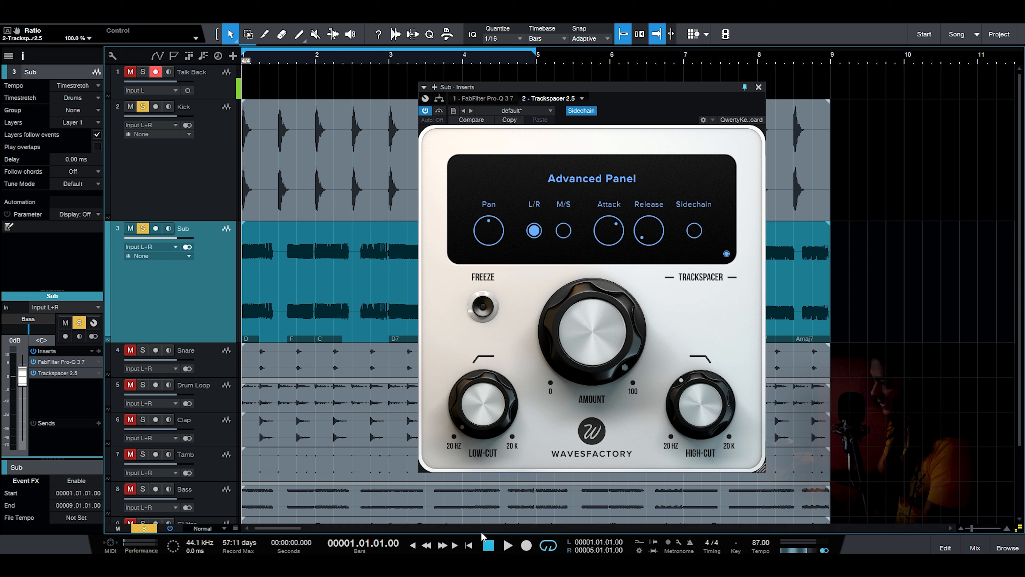
mouse_move(498, 425)
drag(649, 230, 634, 138)
drag(609, 230, 604, 278)
drag(648, 230, 644, 243)
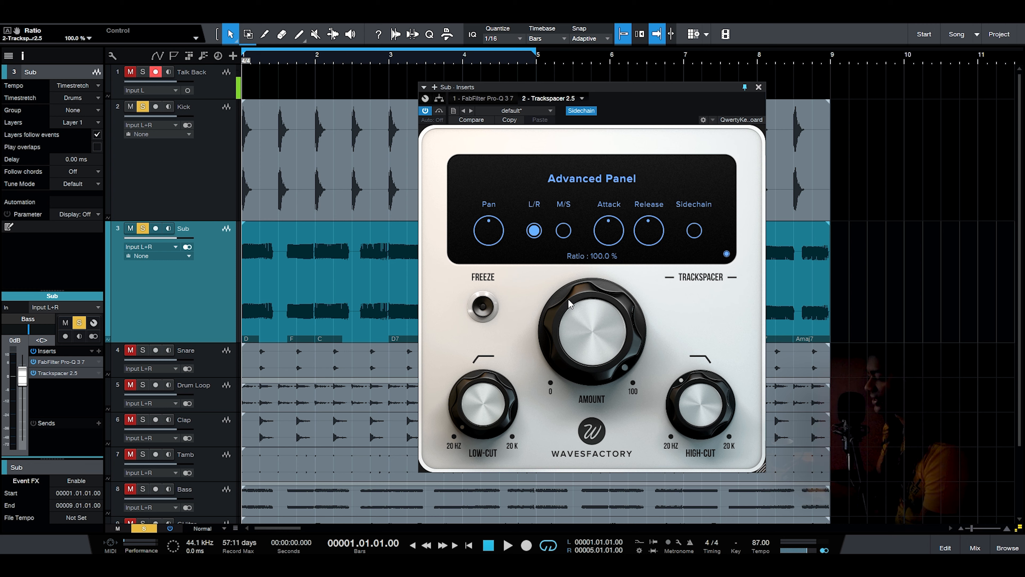
key(space)
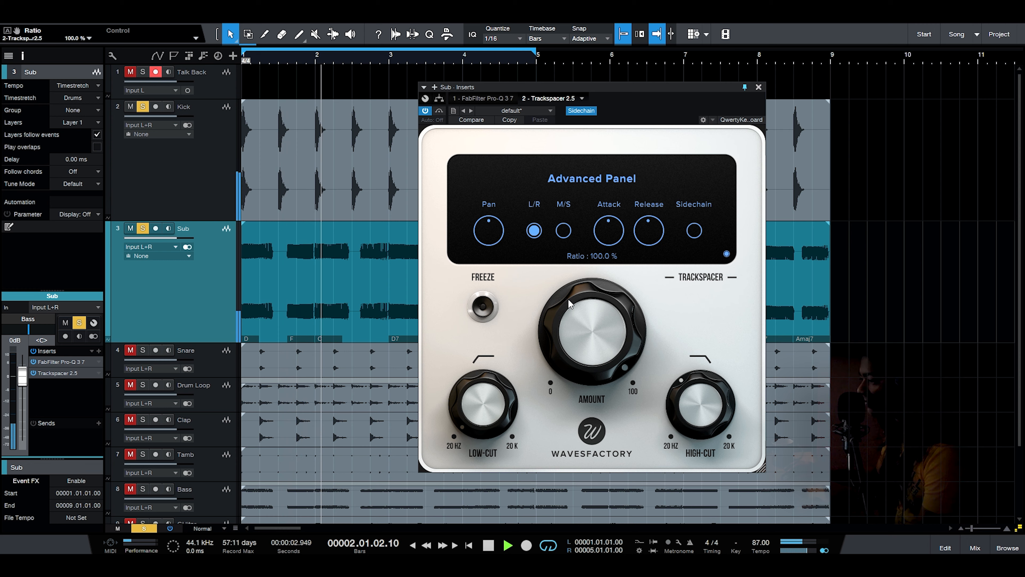
key(space)
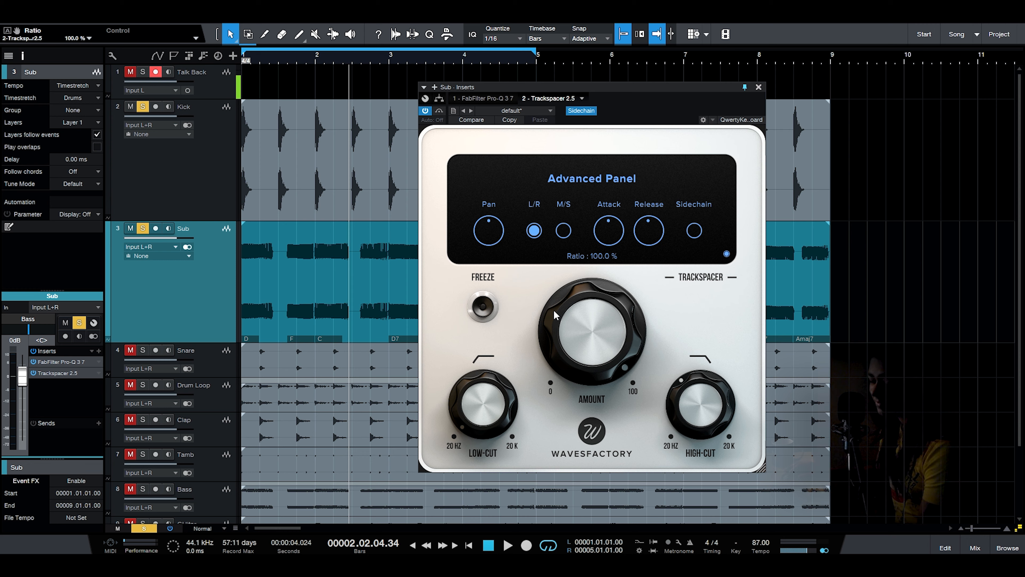
Set Trackspacer's attack to 0.05 ms and fine-tune its release from 1.57 ms to 1.60 ms, auditioning playback between the adjustments
drag(648, 230, 643, 314)
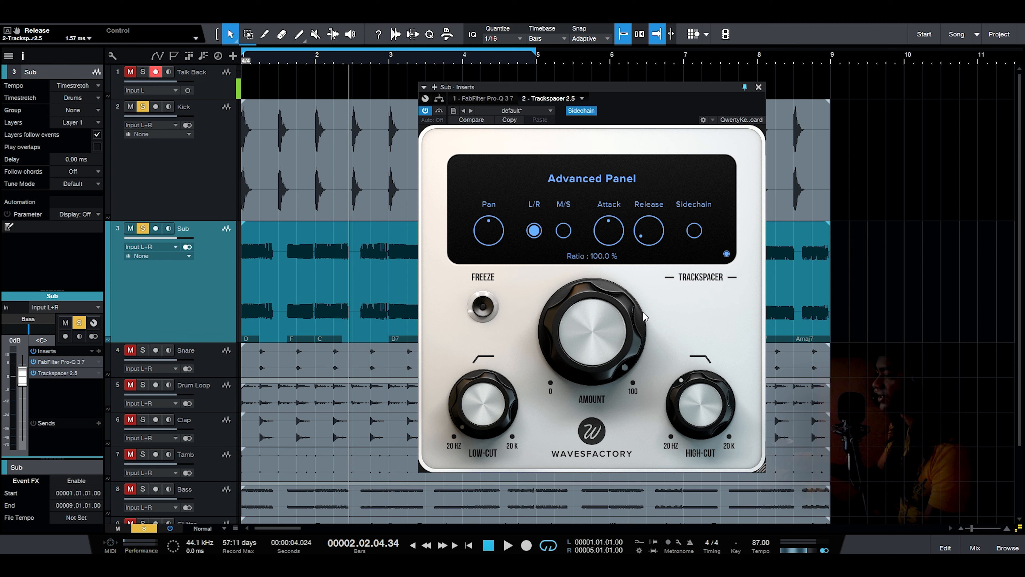
click(312, 54)
key(space)
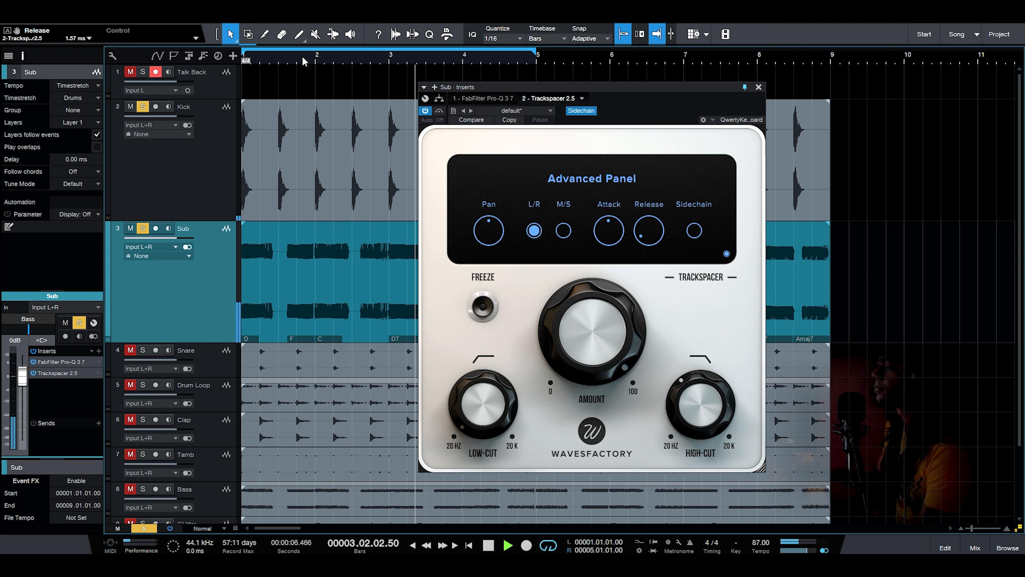
key(space)
mouse_move(615, 243)
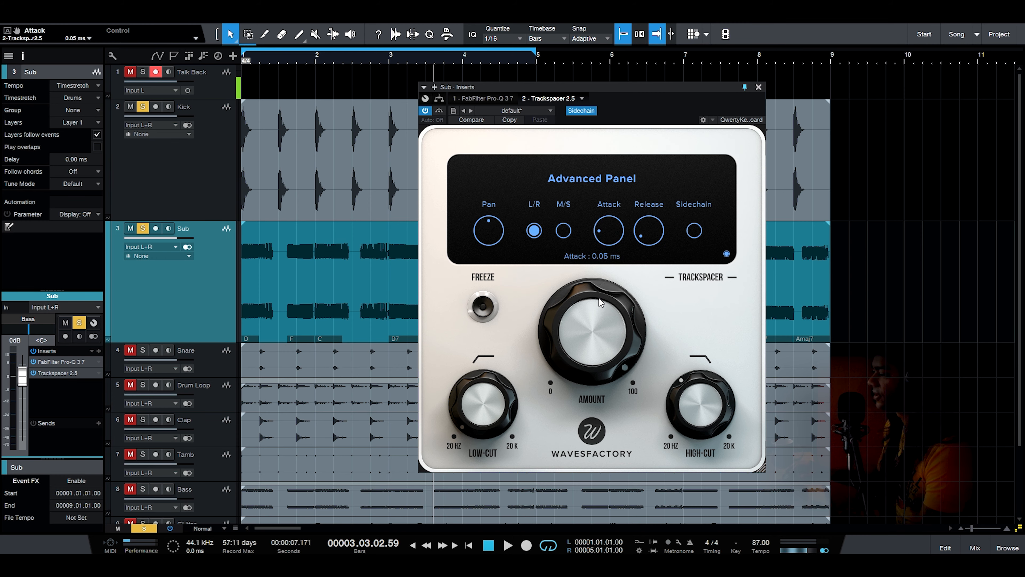
mouse_move(651, 238)
drag(650, 239, 651, 251)
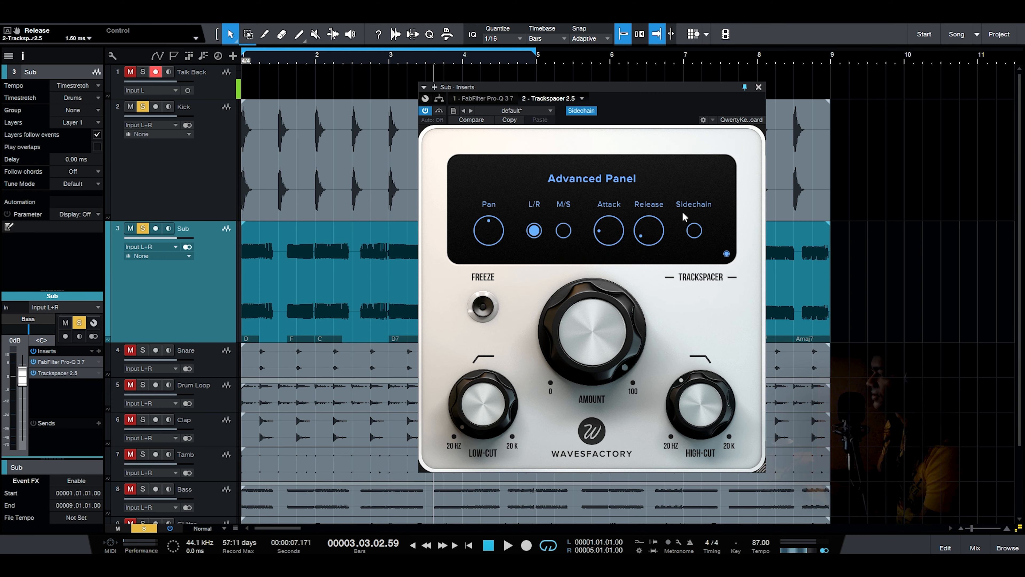
Close Trackspacer, listen to the soloed Kick and Sub tracks, and open Trackspacer from the Sub track's inserts again
click(758, 88)
click(277, 59)
key(space)
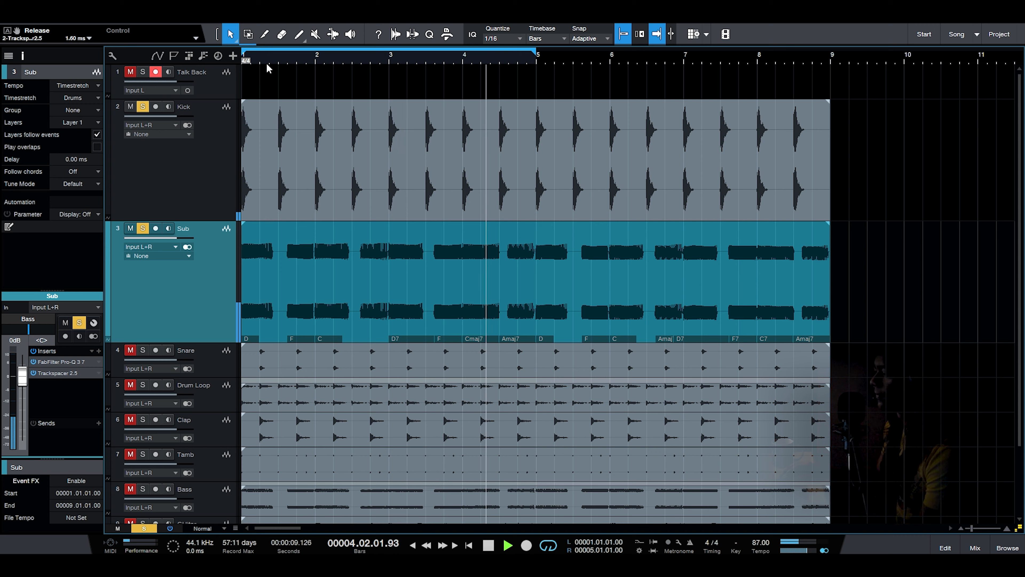
key(space)
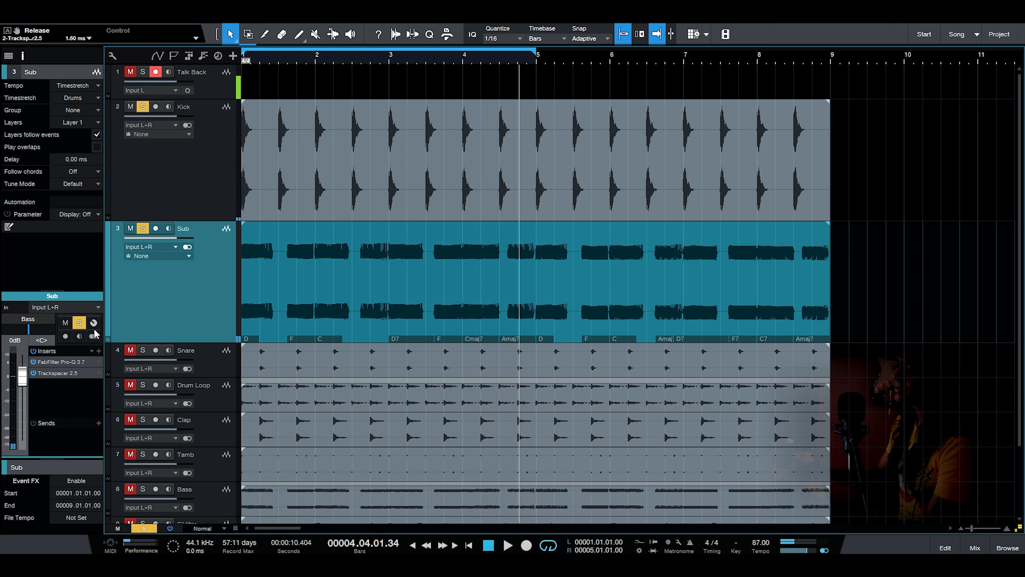
double_click(55, 372)
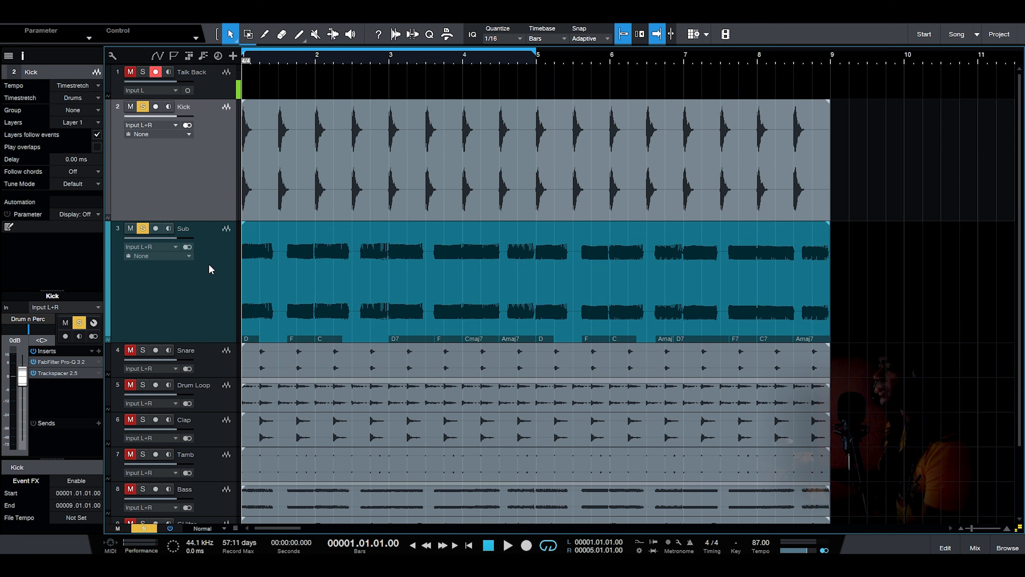
Clear all solos and put only the Guitar and Synth 1 tracks in solo
scroll(208, 264, down, 1)
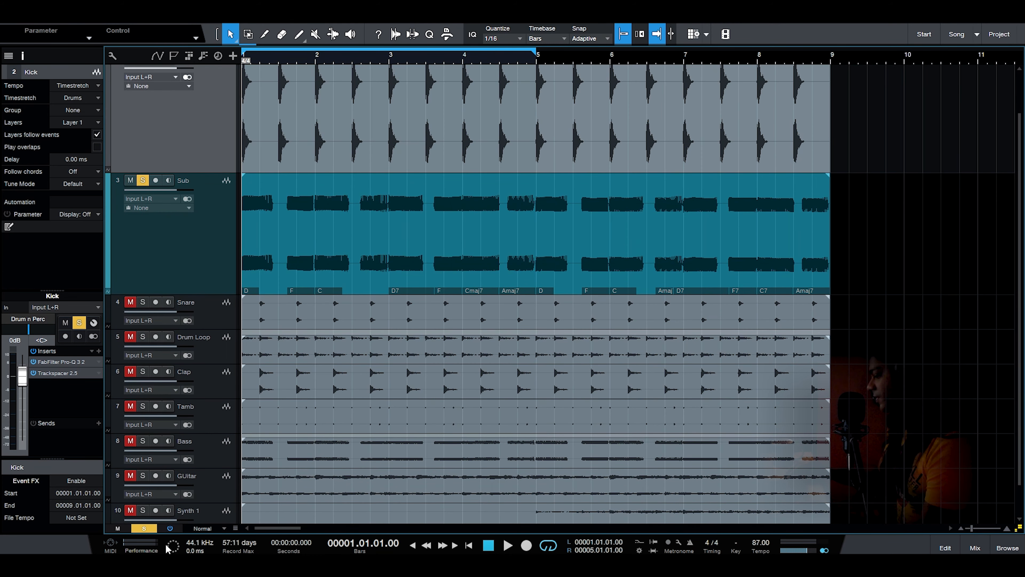
click(142, 529)
scroll(203, 523, down, 1)
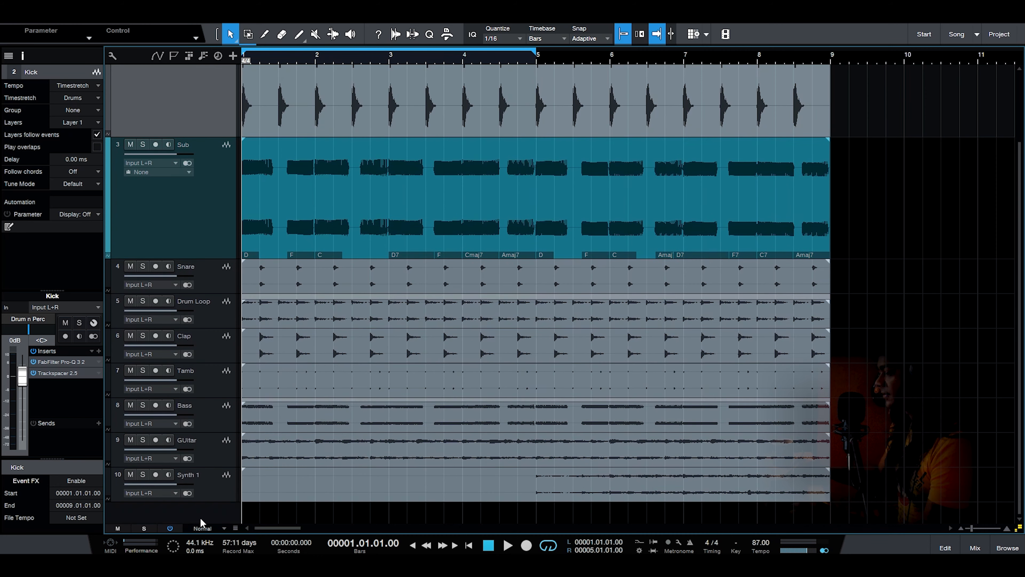
click(218, 450)
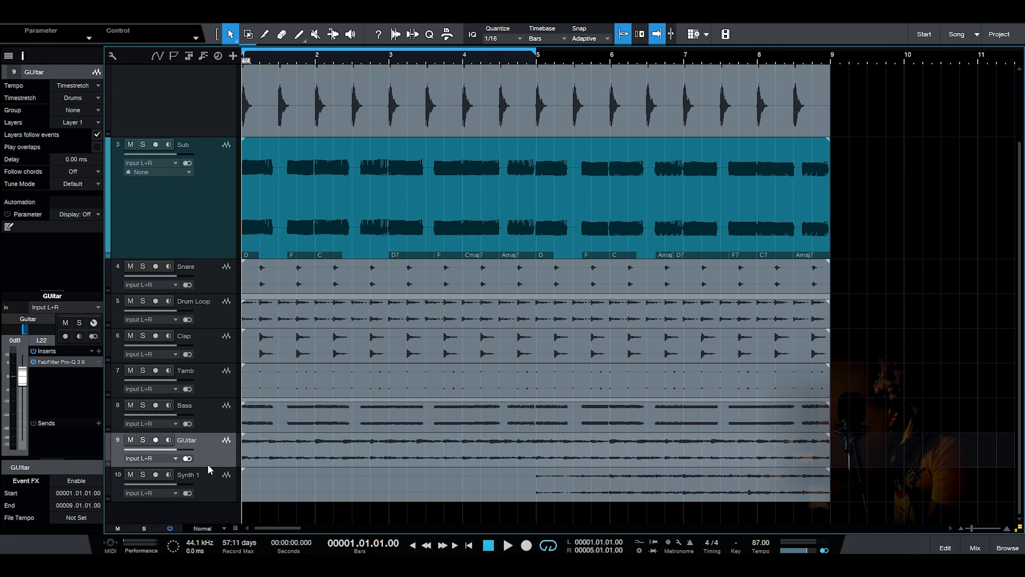
shift+click(214, 486)
click(143, 439)
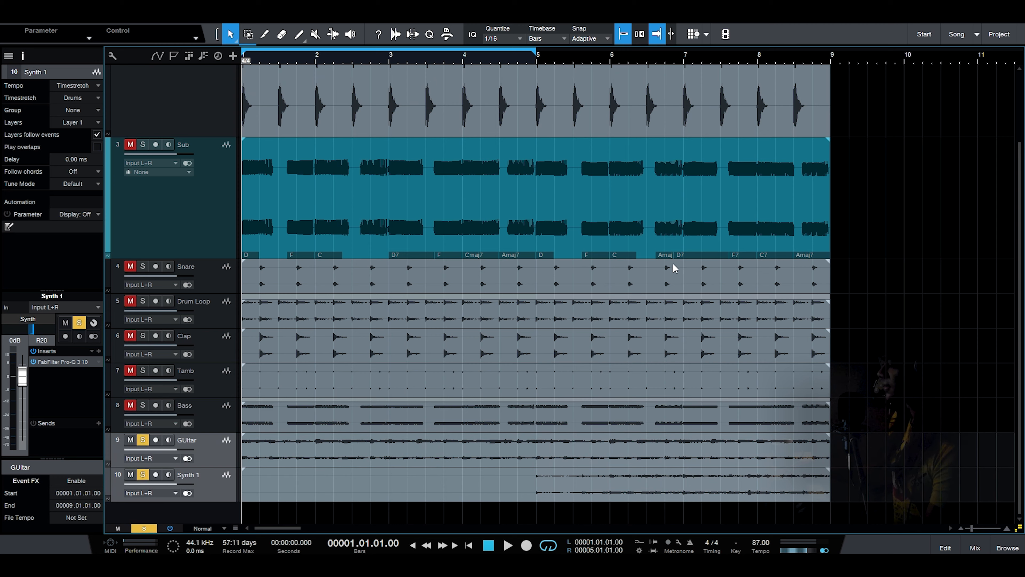
Set the loop range from bar 5 to bar 9 and start playback
drag(813, 63, 832, 65)
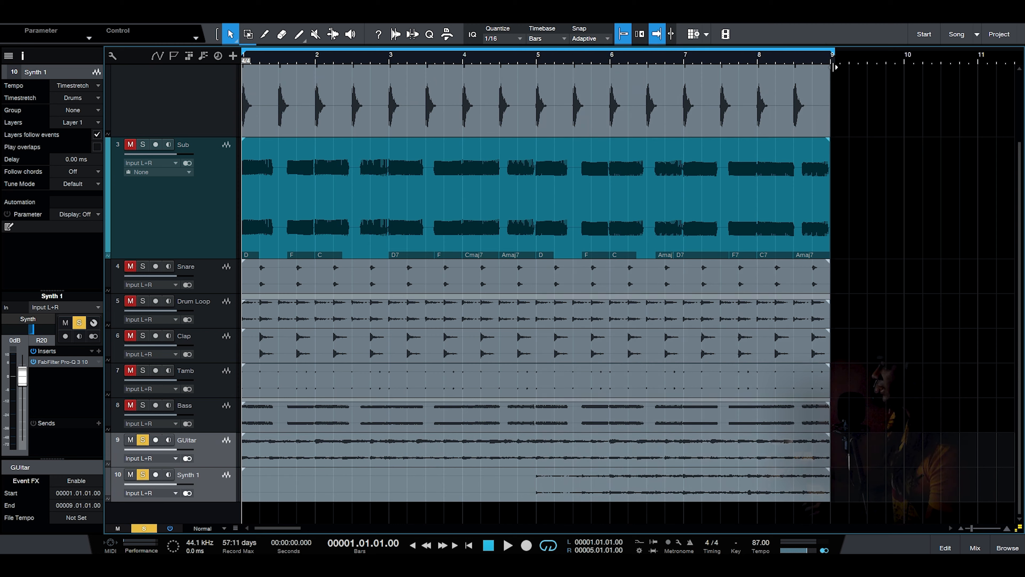
ctrl+click(537, 62)
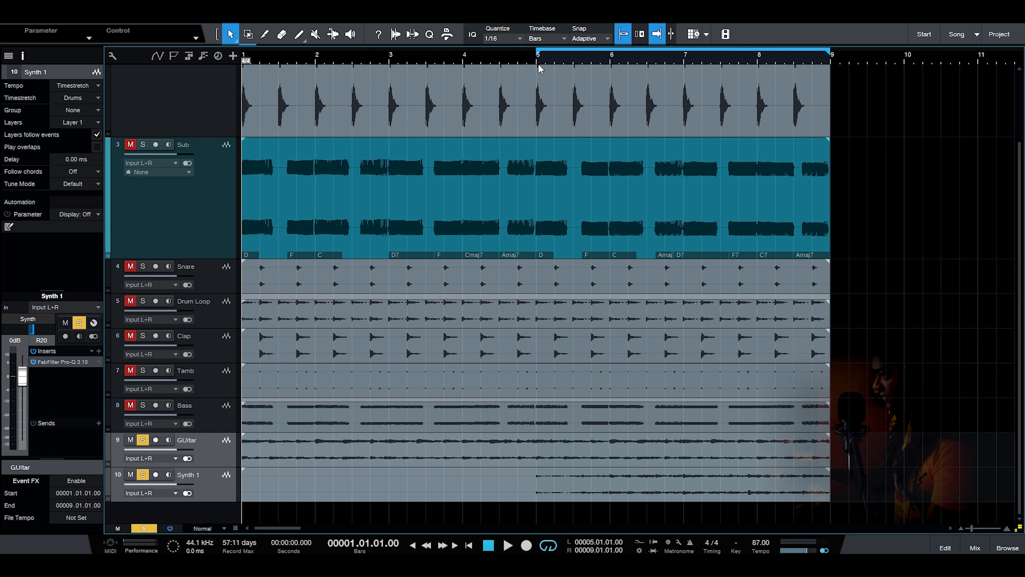
key(space)
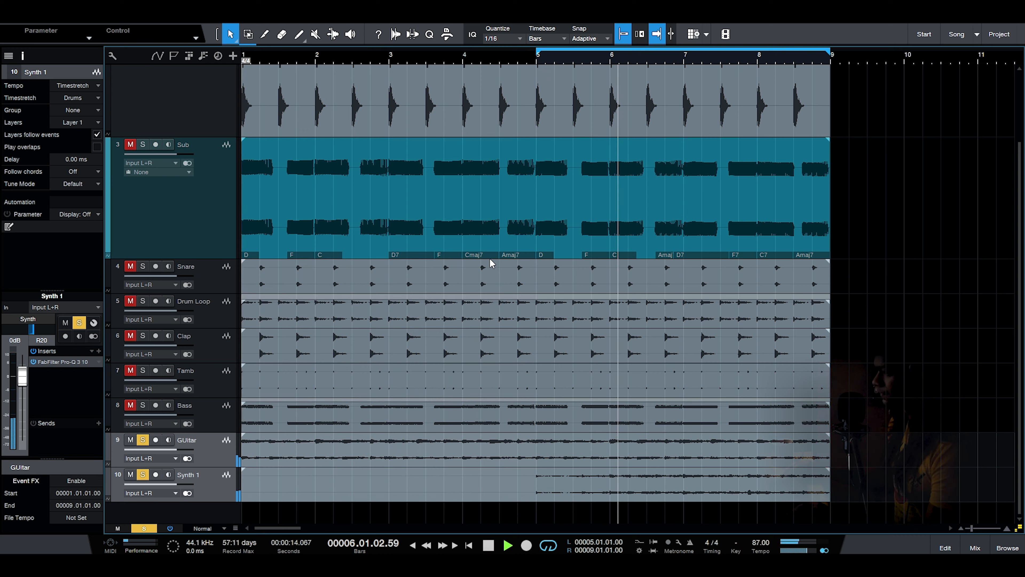
Show the mixing console, enlarge it, and reveal the Sends area of the channels during playback
key(F3)
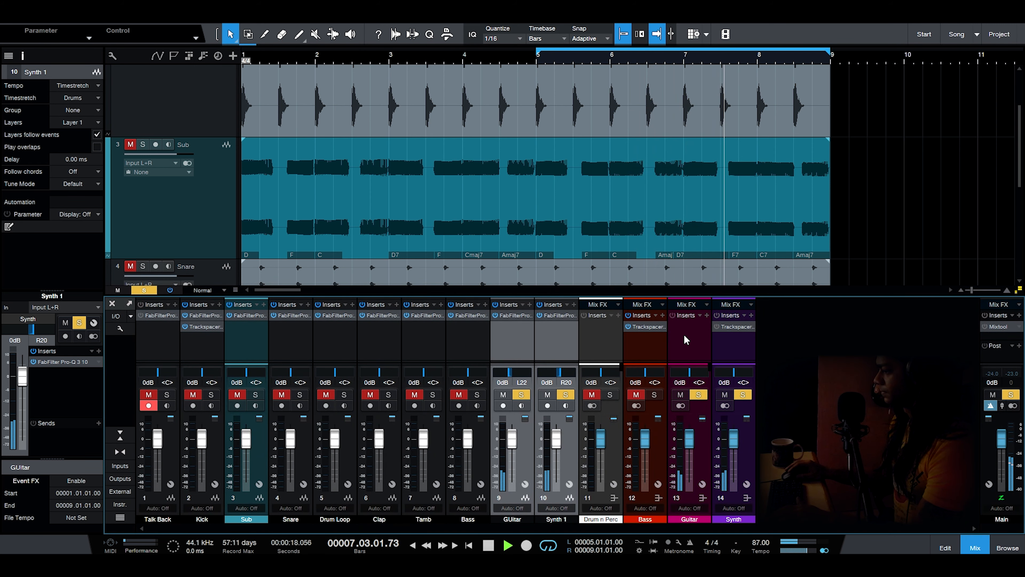
click(717, 326)
drag(707, 297, 704, 80)
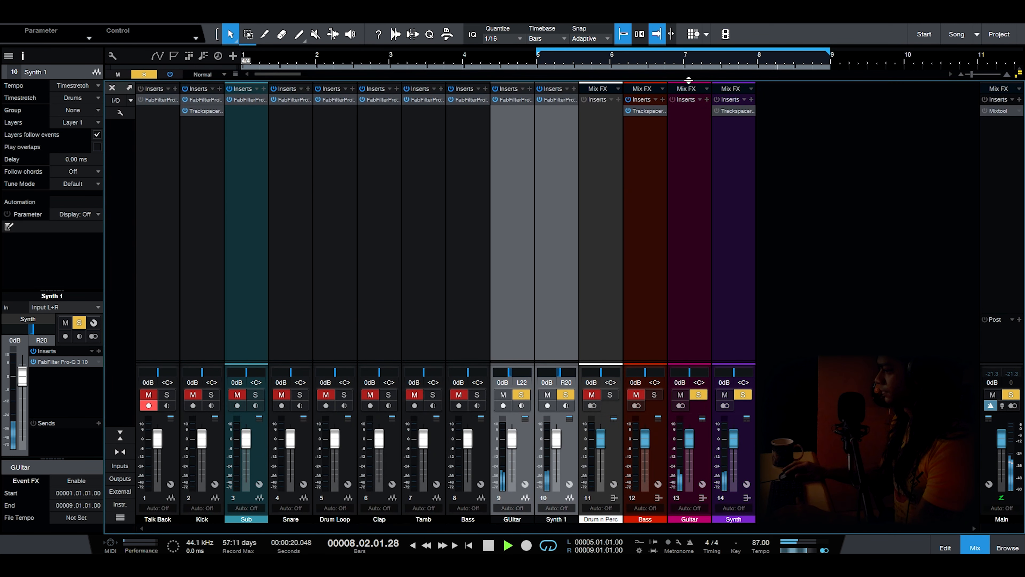
drag(729, 361, 729, 202)
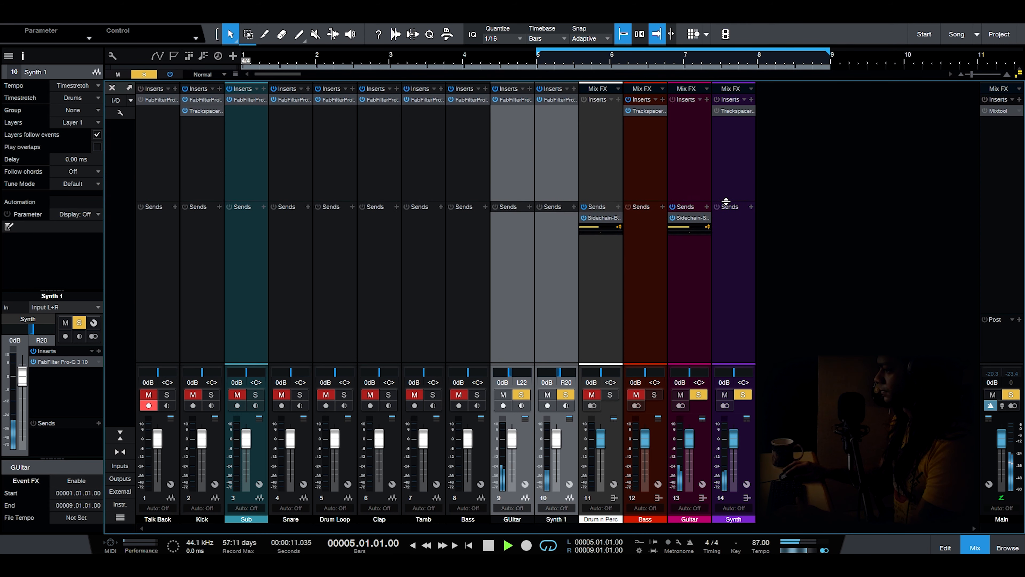
Turn off the Guitar bus's sends, activate Trackspacer on the Synth bus, and stop playback
click(672, 207)
click(717, 111)
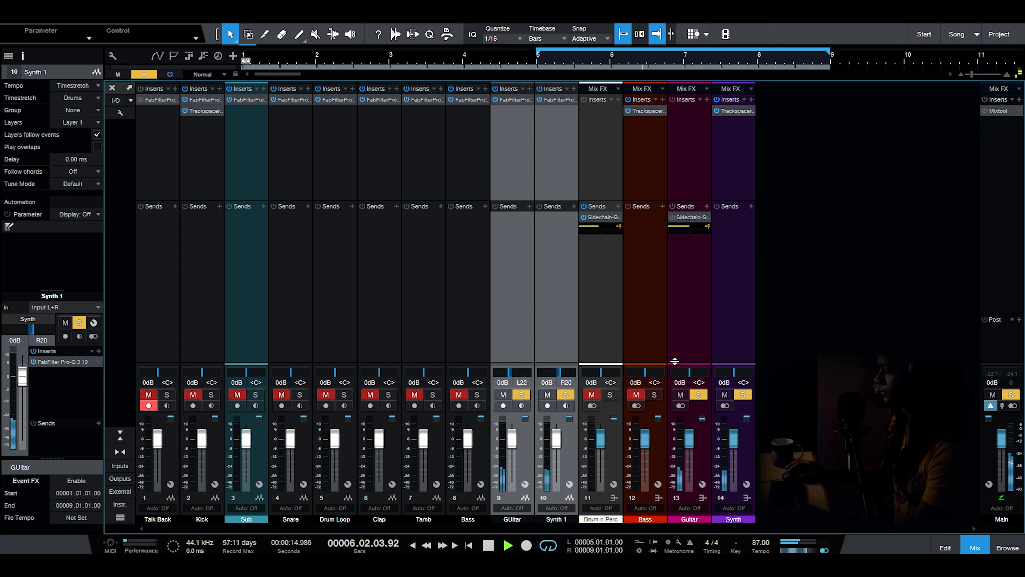
key(space)
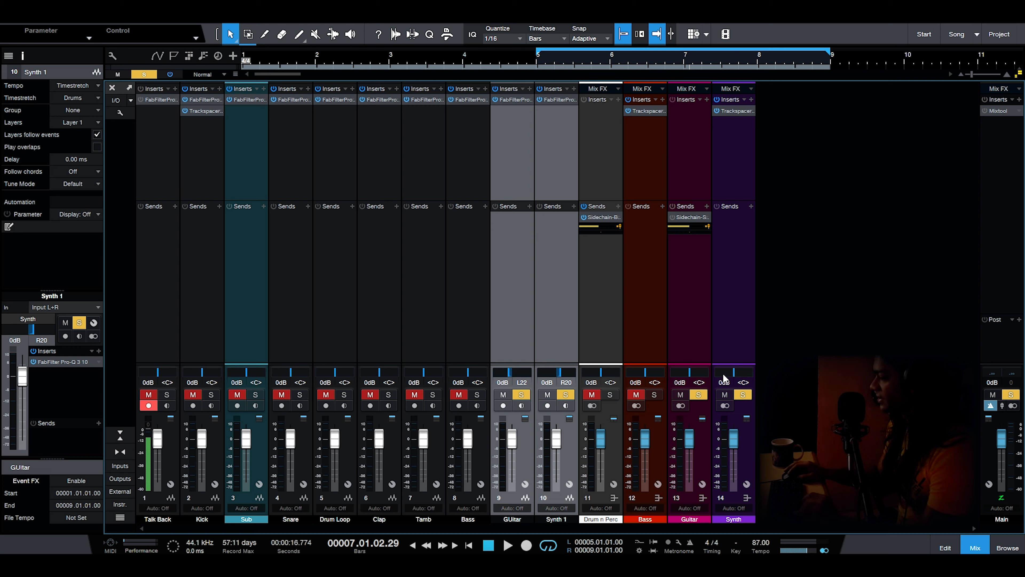
Turn the Guitar bus's sends back on, open the Synth bus's Trackspacer, and look at its Advanced Panel before returning to the spectrum display
click(725, 330)
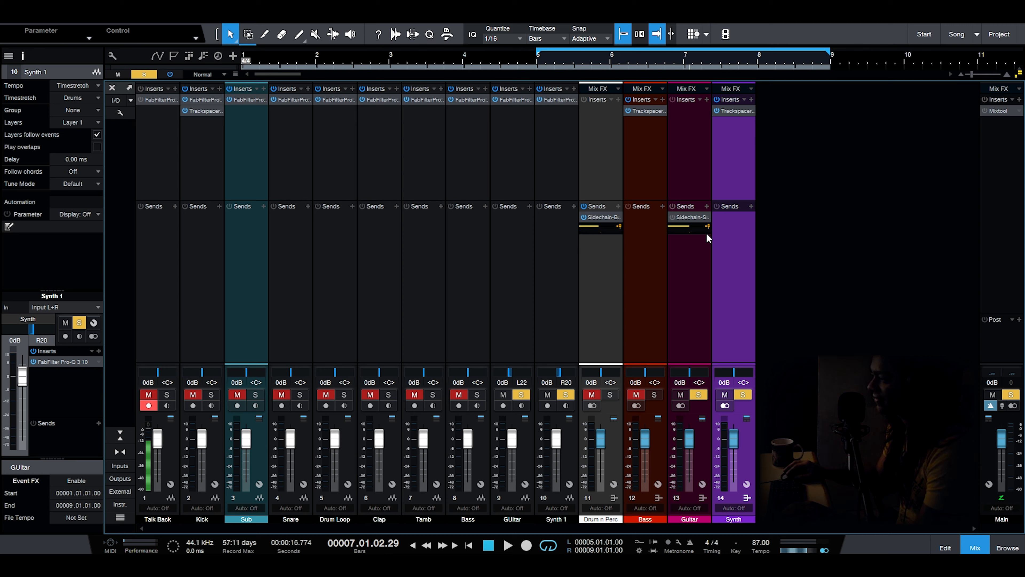
click(672, 208)
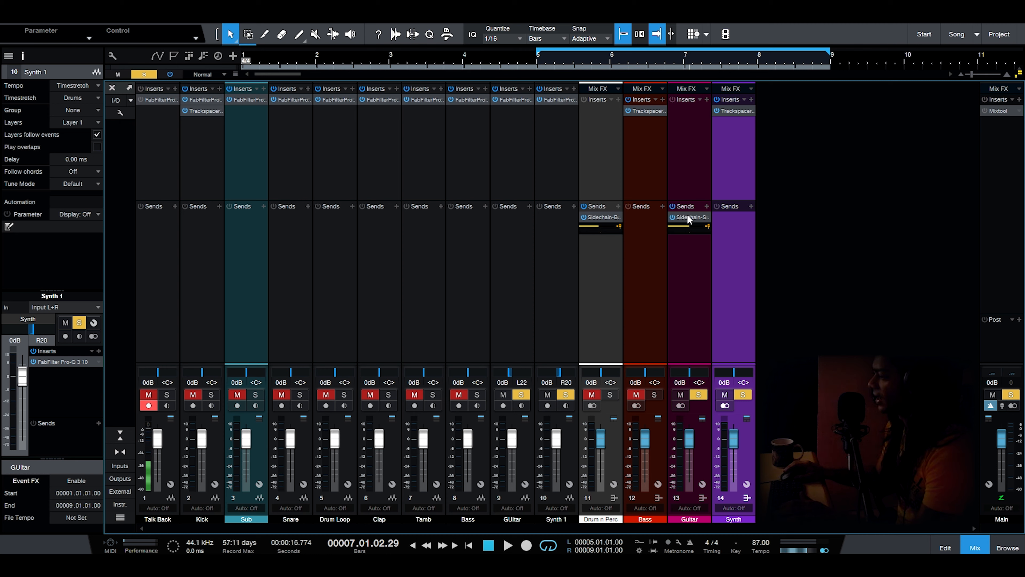
click(734, 111)
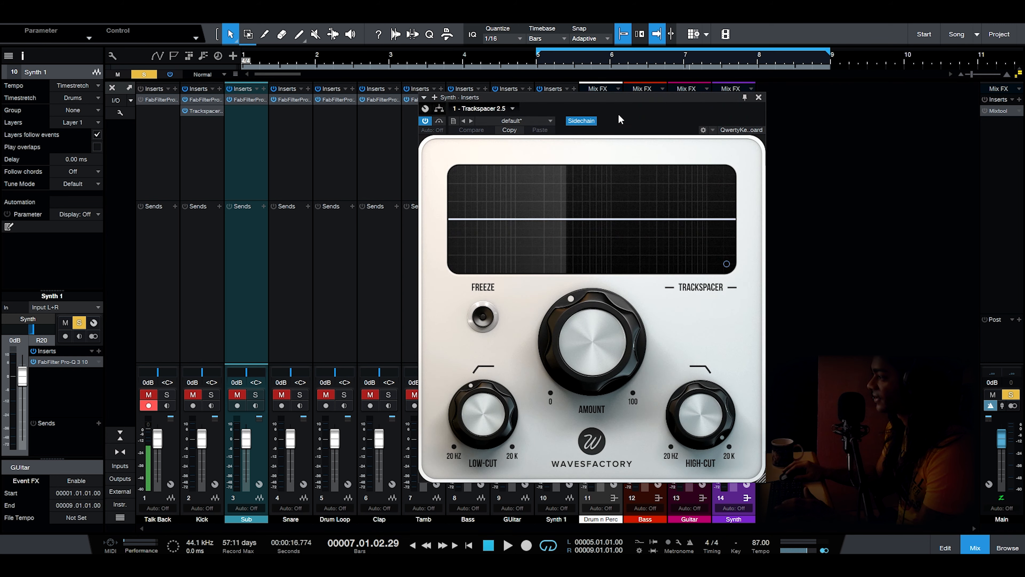
drag(622, 104, 404, 58)
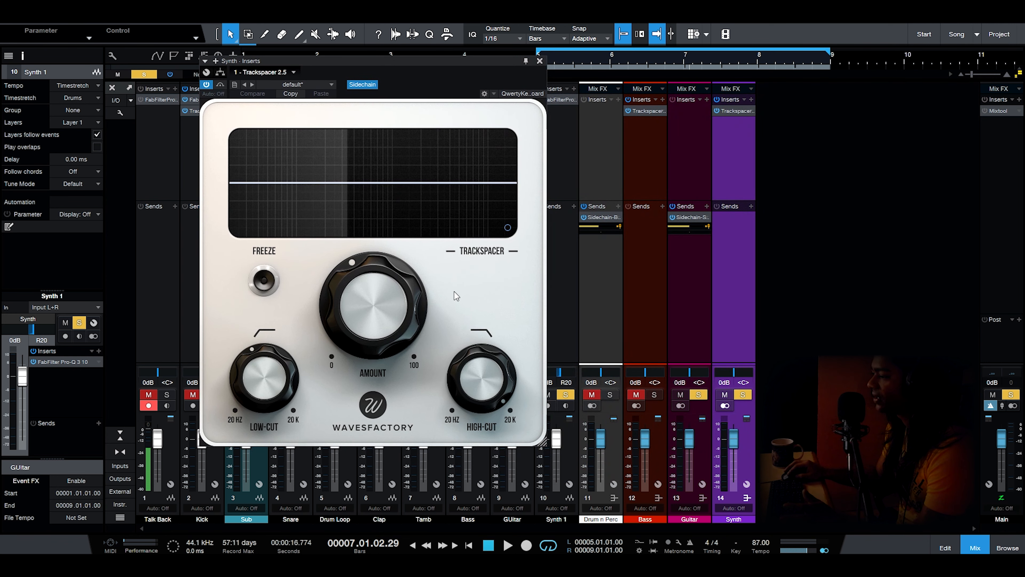
click(508, 227)
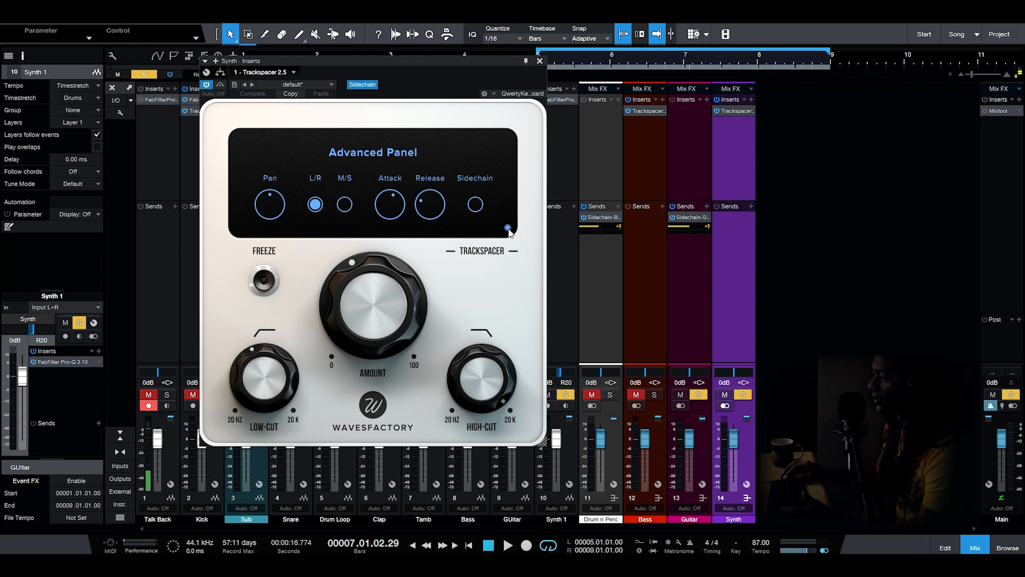
click(508, 227)
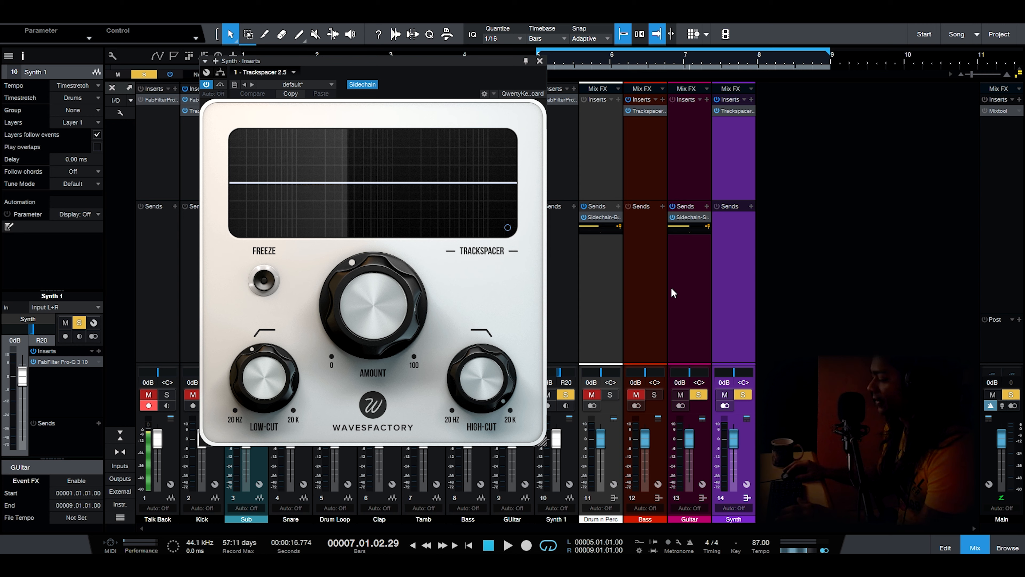
Lower the Guitar bus's sidechain send level to -∞ and move the Trackspacer window clear of the timeline ruler
click(687, 227)
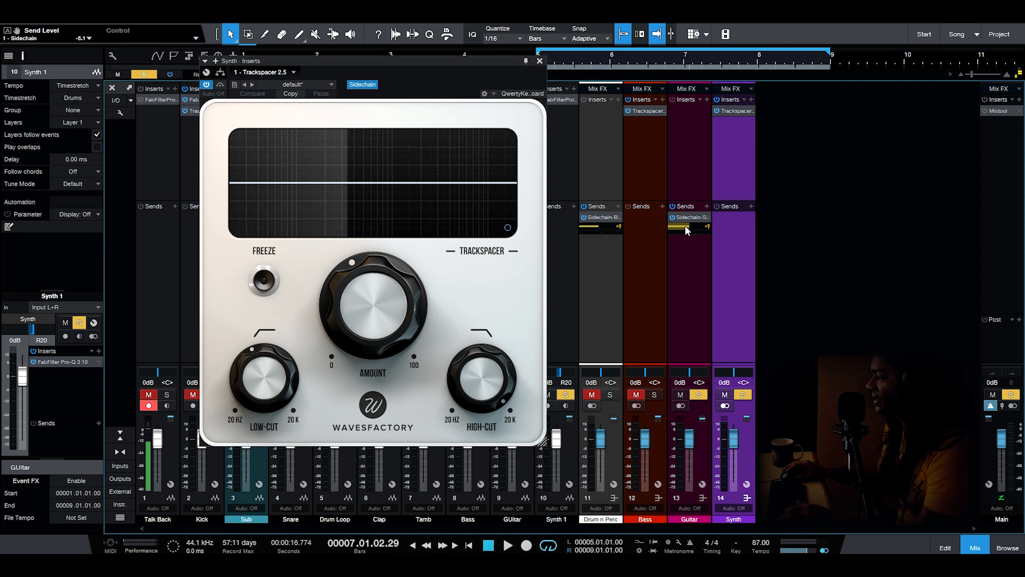
drag(688, 228, 668, 229)
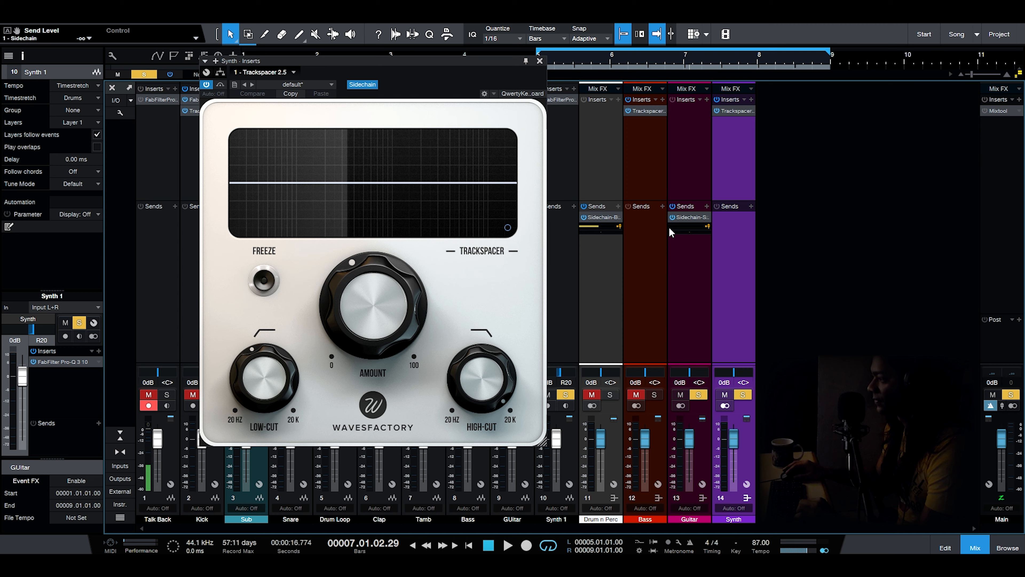
drag(505, 63, 505, 93)
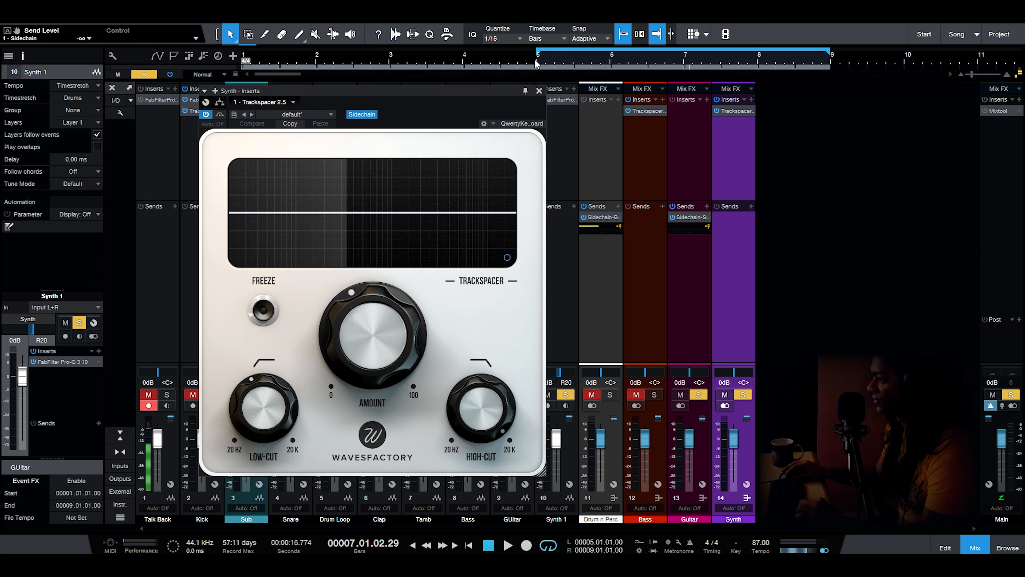
Play the loop from bar 5 and raise the Guitar bus's sidechain send level to +2.3 dB
click(536, 61)
key(space)
drag(669, 226, 683, 225)
double_click(686, 218)
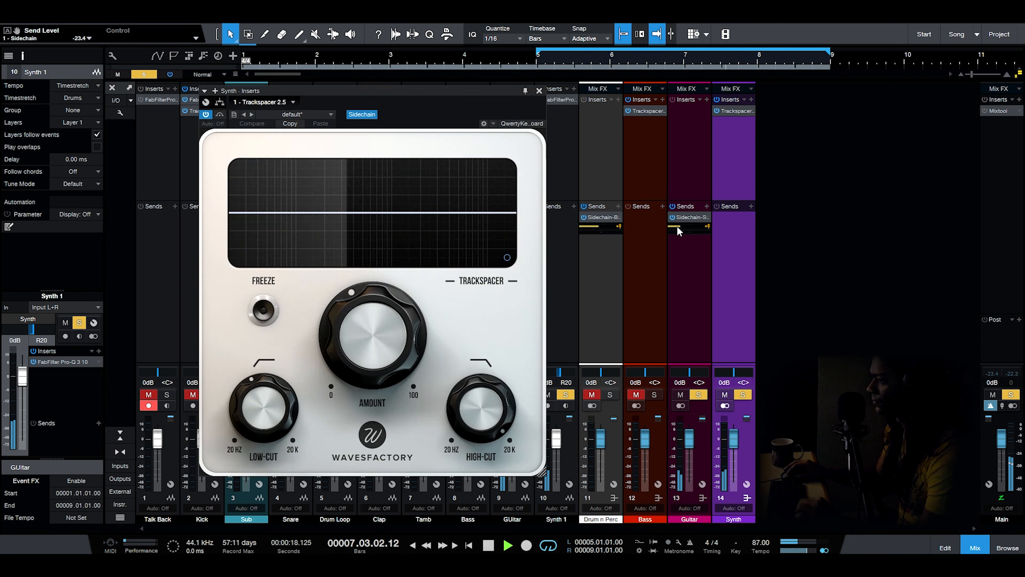
drag(680, 227, 695, 227)
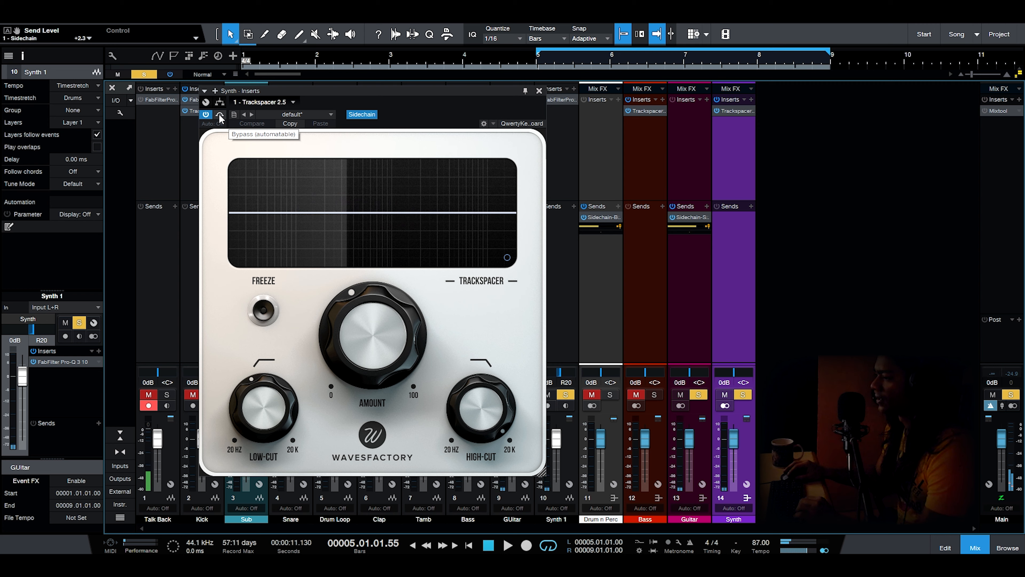
Compare the loop with the Synth bus's Trackspacer bypassed and active, and stop playback
click(220, 116)
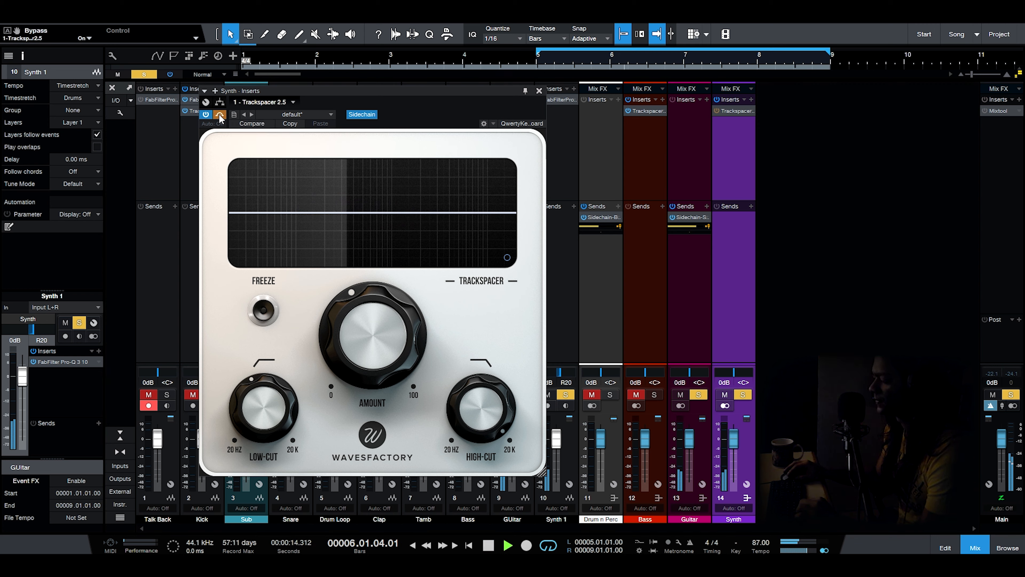
click(219, 116)
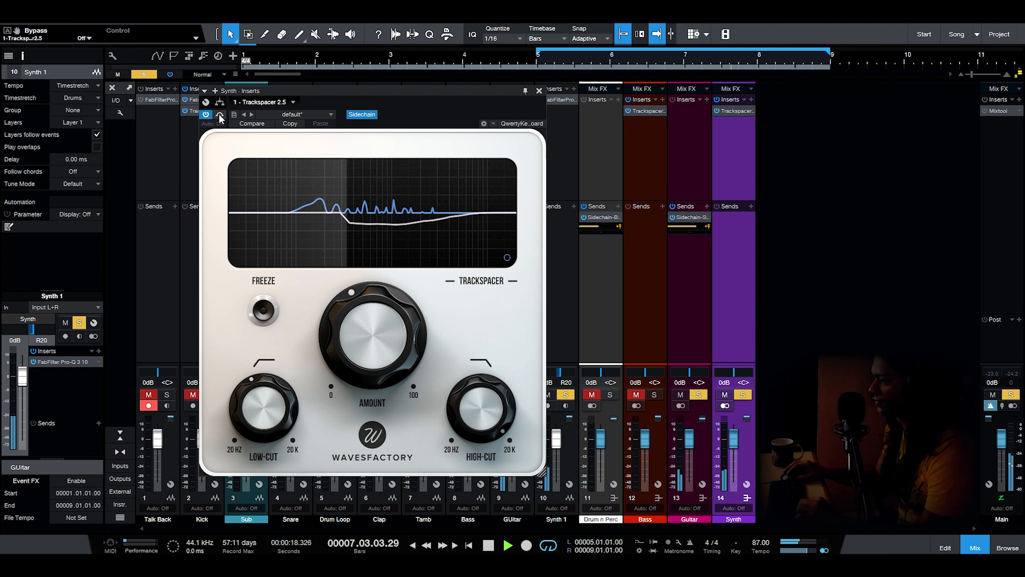
key(space)
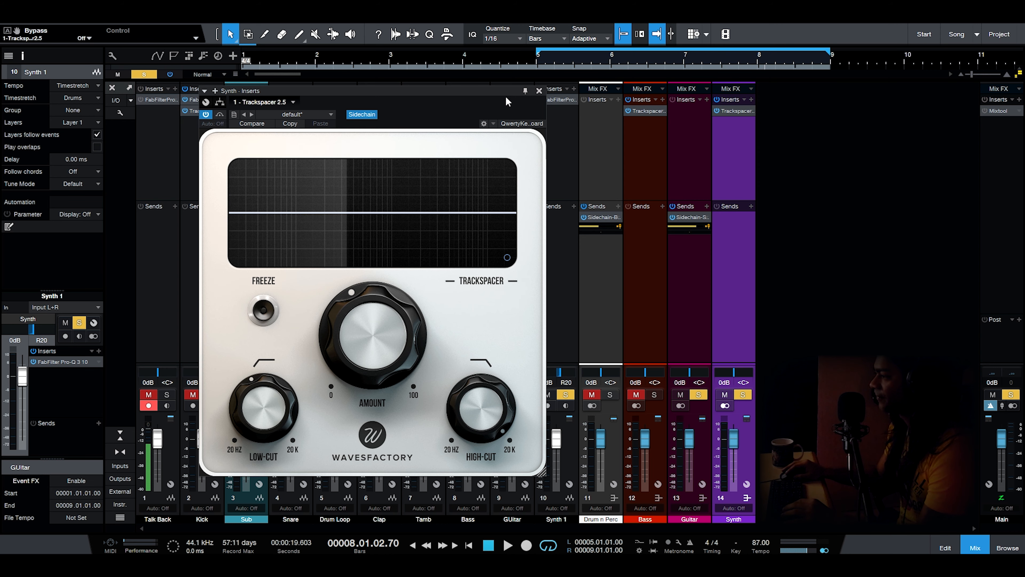
Close the Synth bus's Trackspacer window and unmute the Drum n Perc and Bass buses
click(539, 90)
click(588, 395)
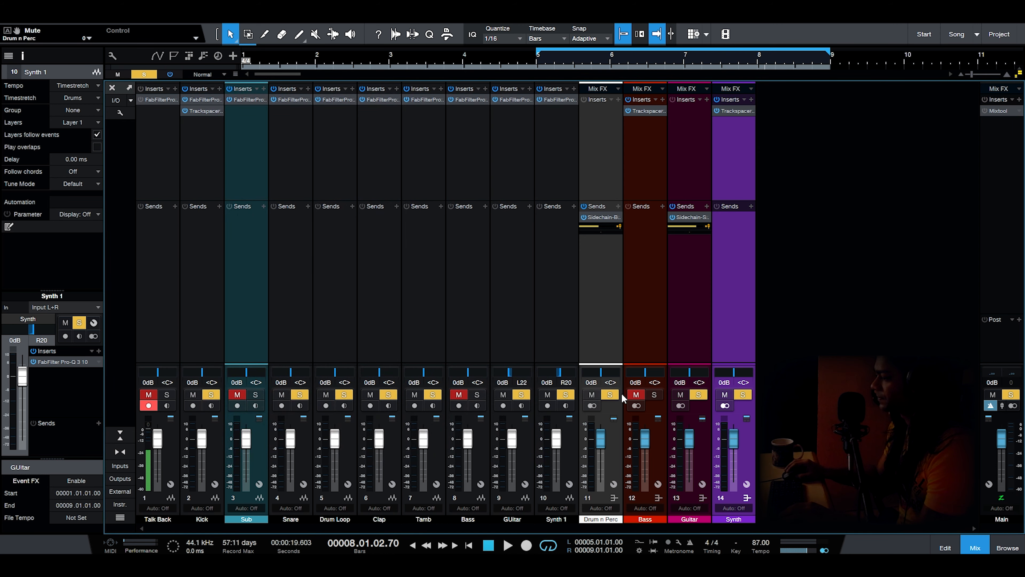
click(634, 397)
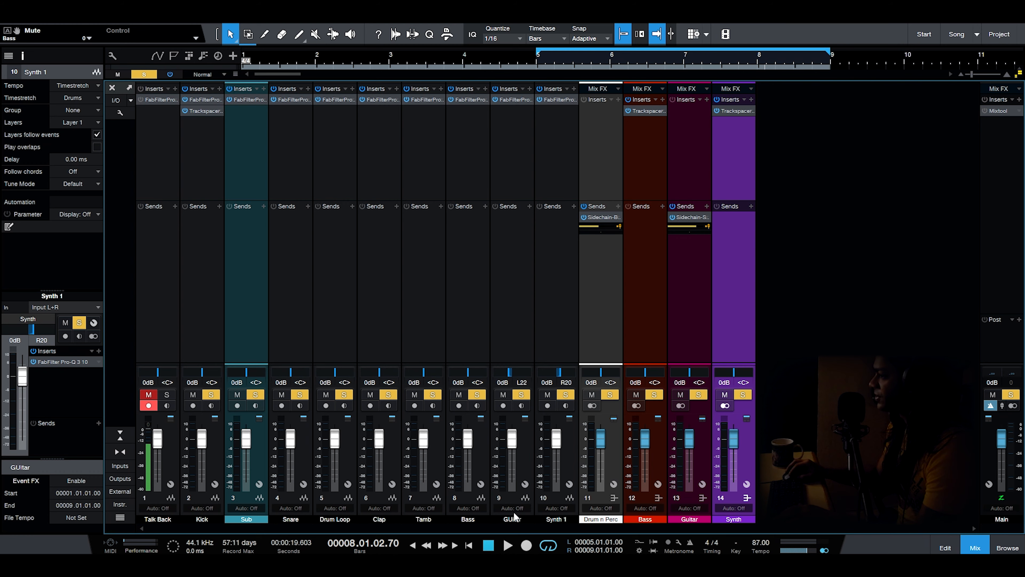
Enlarge the arrangement area and play the mix from bar 5, comparing it with the Guitar bus's sidechain send off and on
click(537, 65)
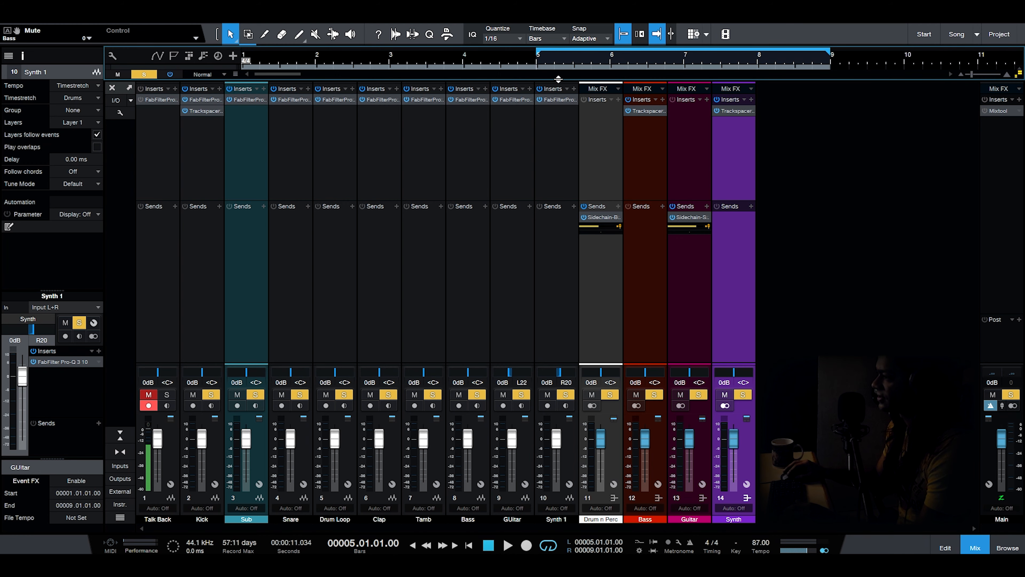
drag(554, 79, 554, 165)
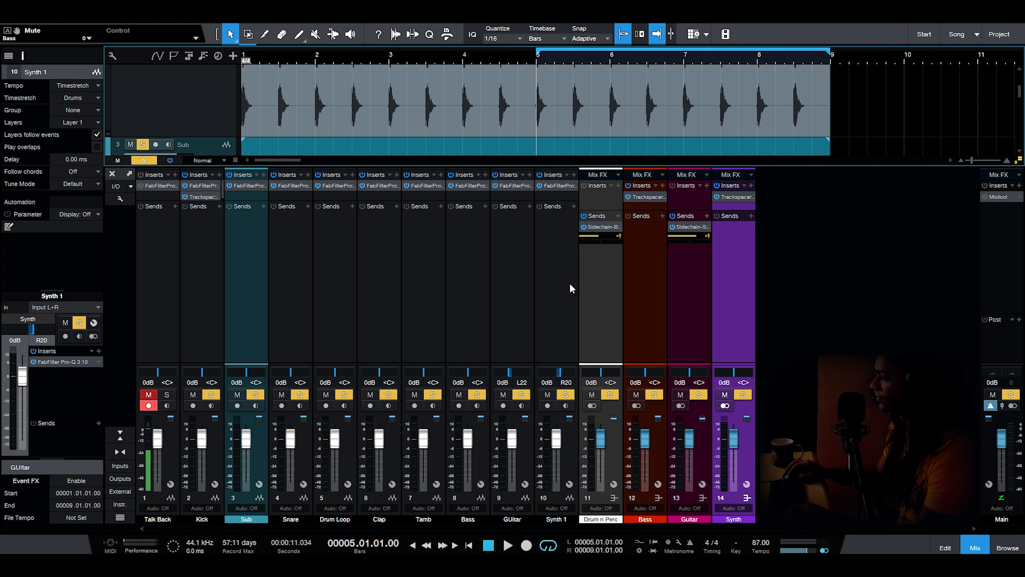
key(space)
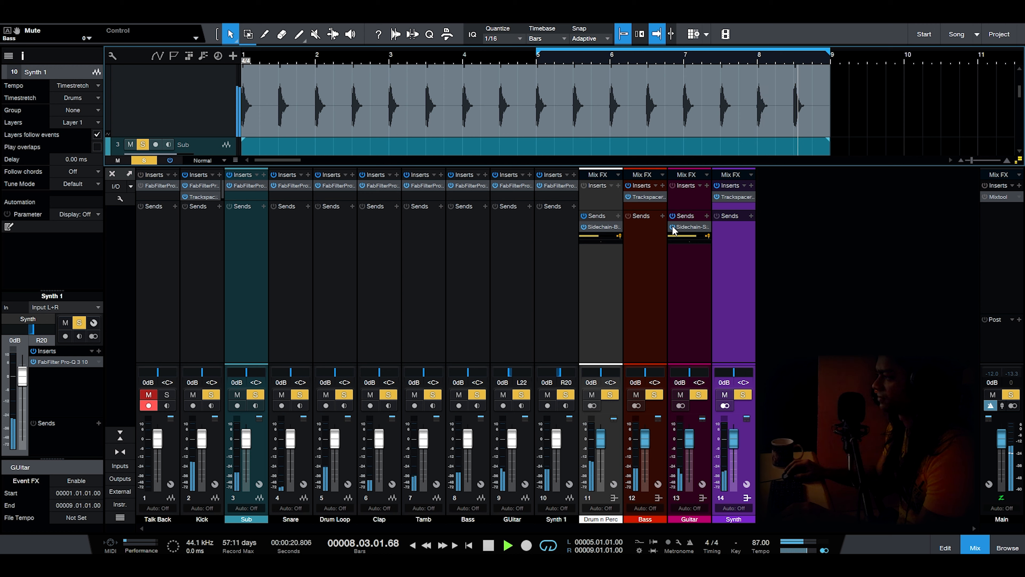
click(673, 227)
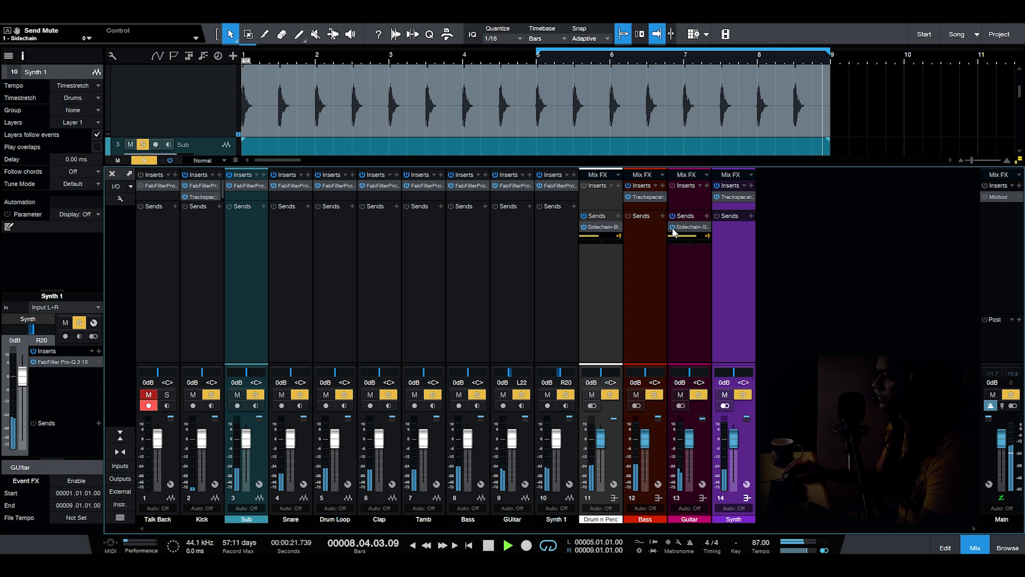
click(673, 228)
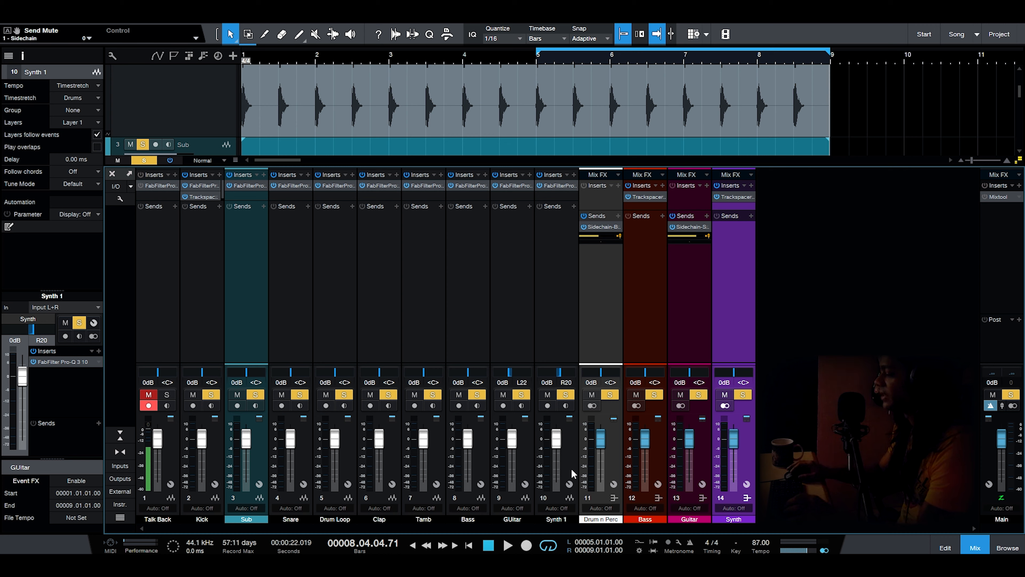
Return to the song start, extend the loop to begin at bar 1, and open the Bass bus's Trackspacer
click(487, 546)
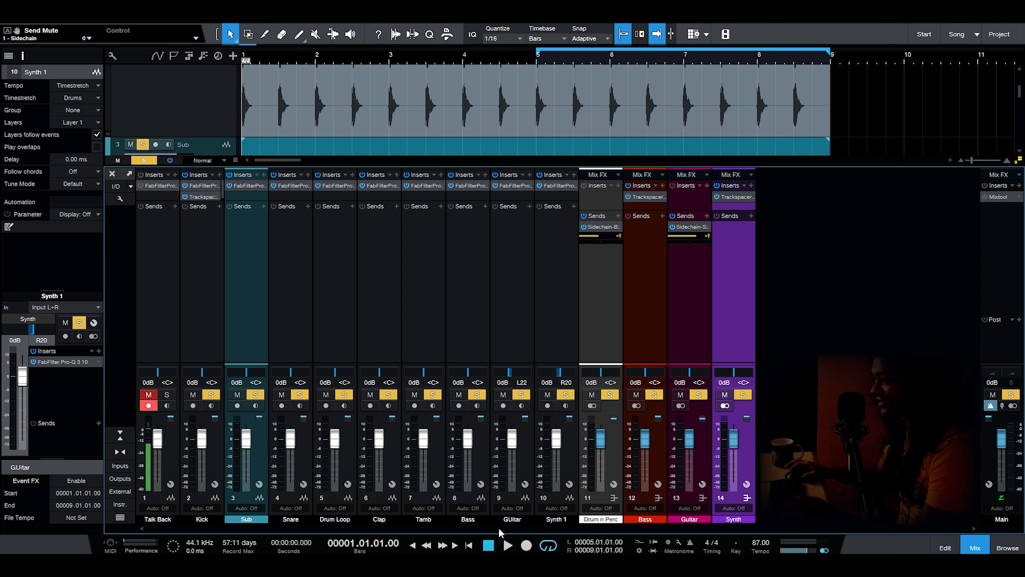
drag(538, 54, 242, 54)
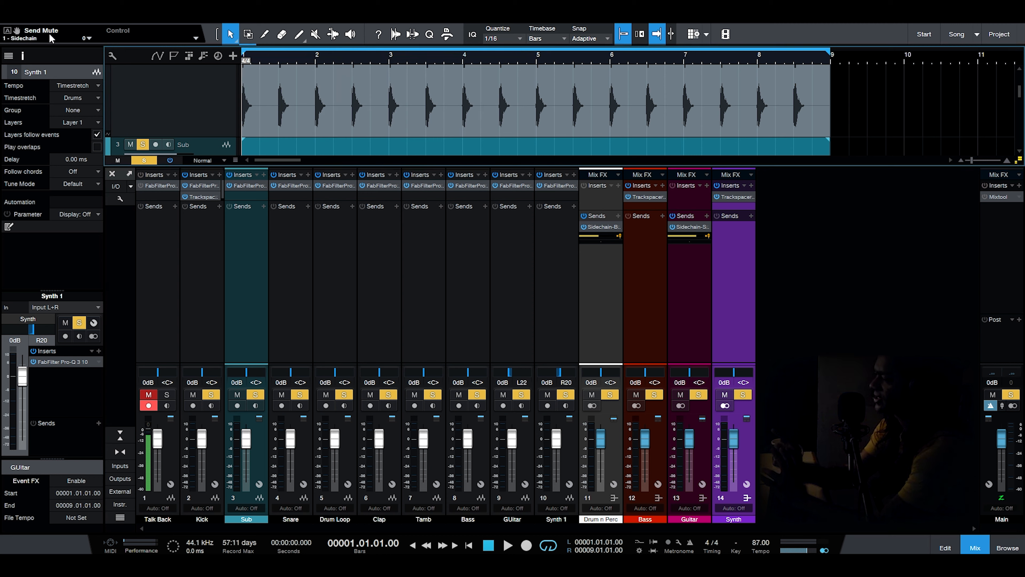
double_click(600, 227)
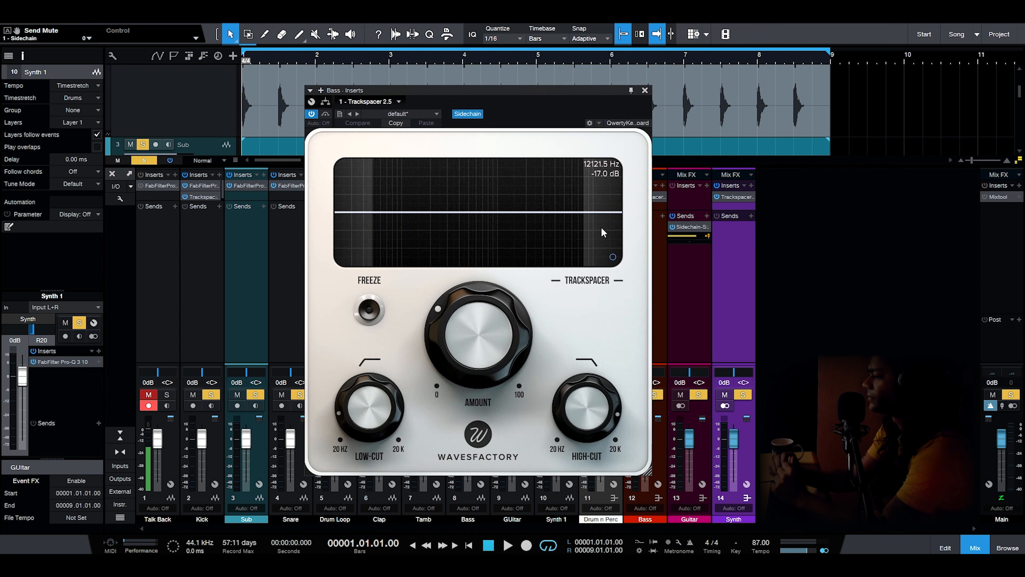